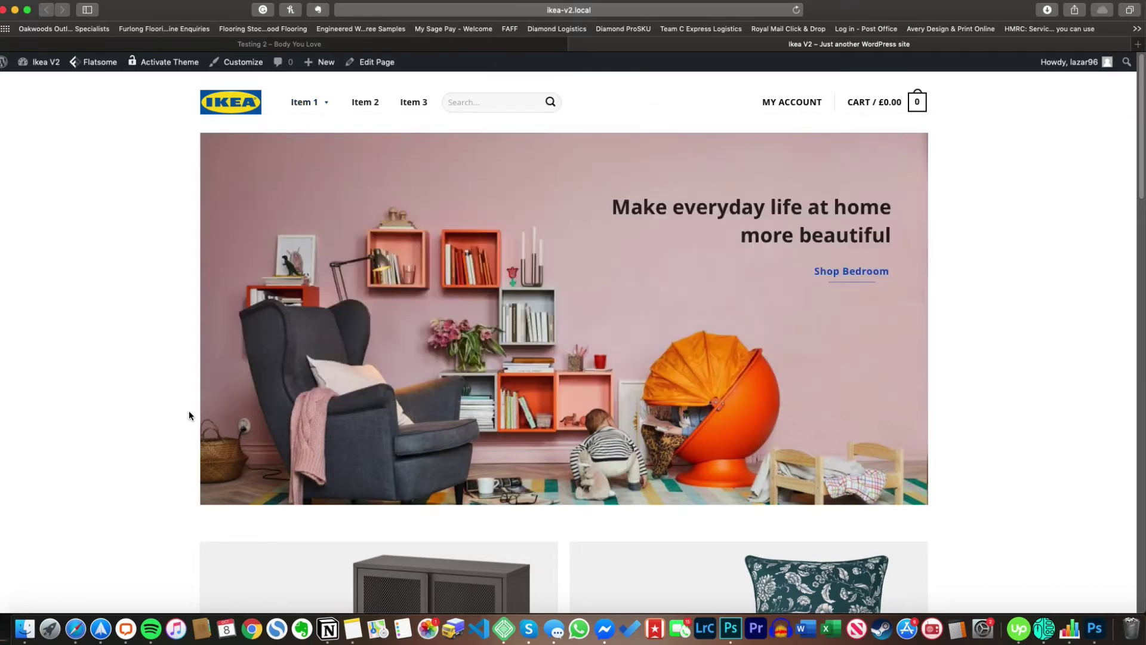
# Open the WordPress dashboard's page for adding plugins and search for "max mega menu"
pyautogui.click(35, 82)
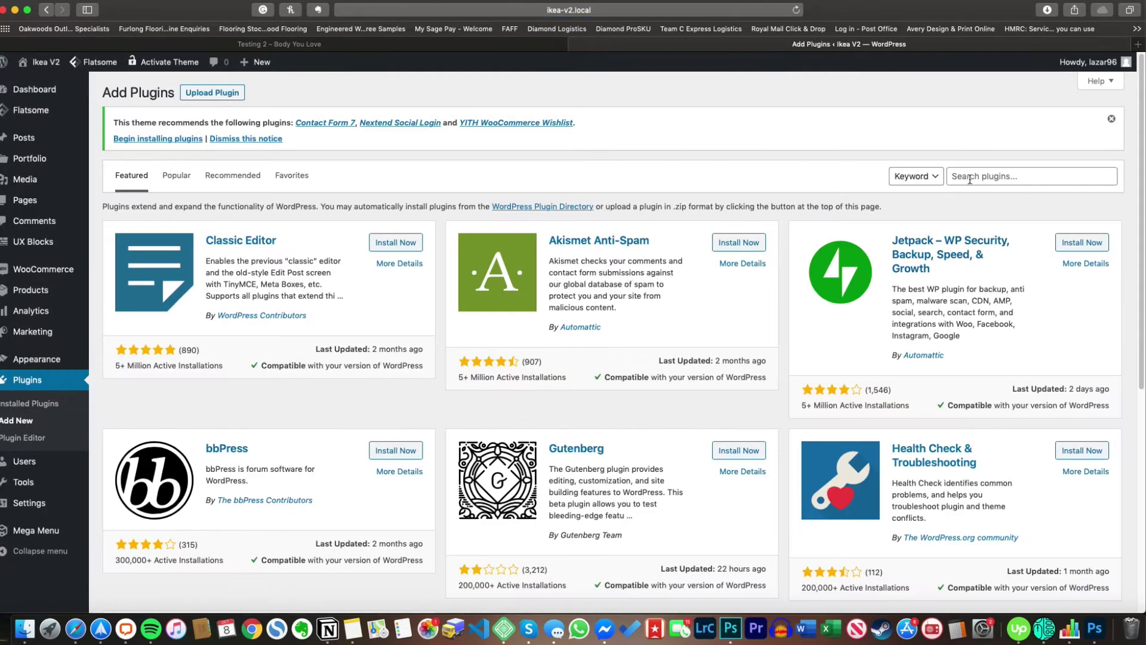
pyautogui.click(985, 176)
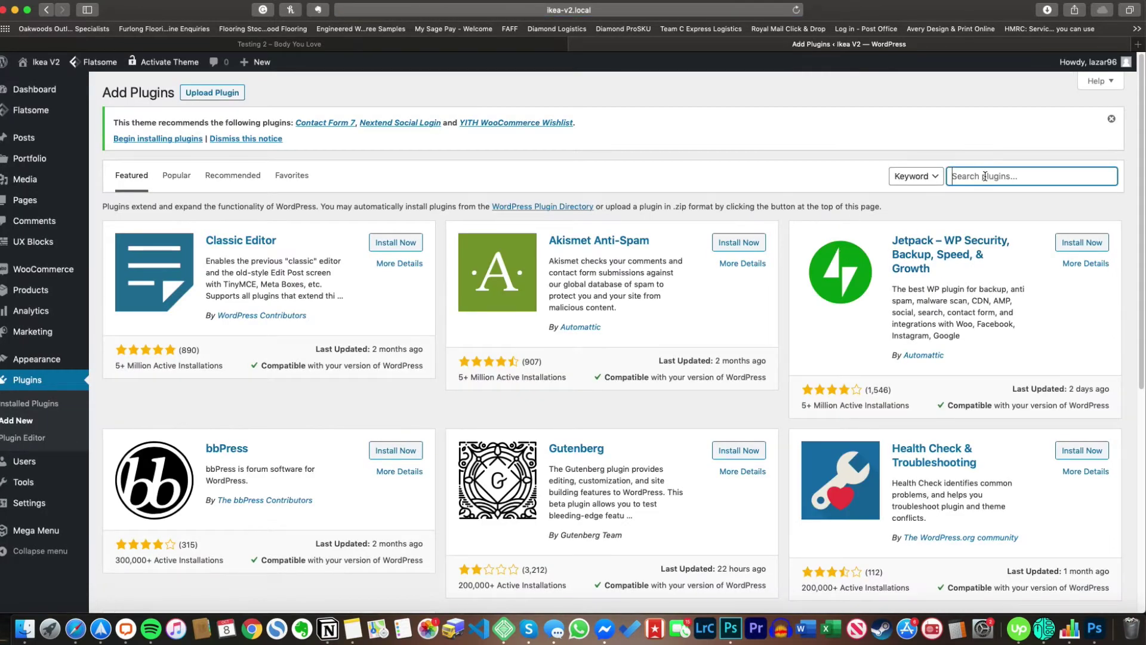
pyautogui.write('max mega menu')
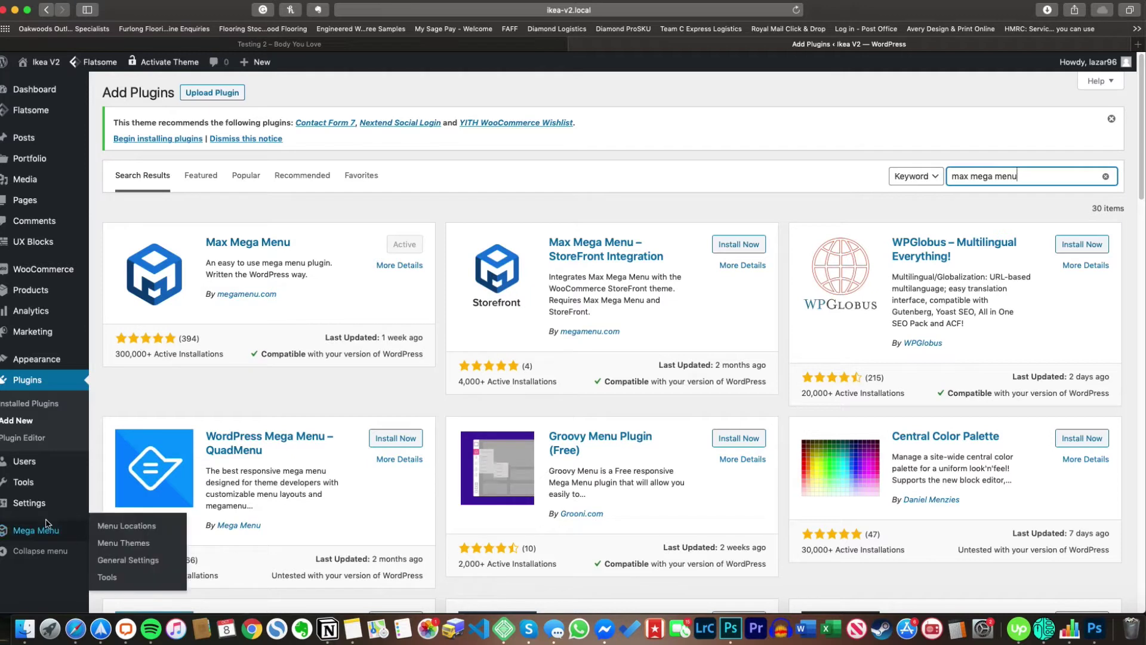
# Open Max Mega Menu's Menu Themes page and review the Default theme's general settings
pyautogui.moveTo(89, 530)
pyautogui.click(122, 545)
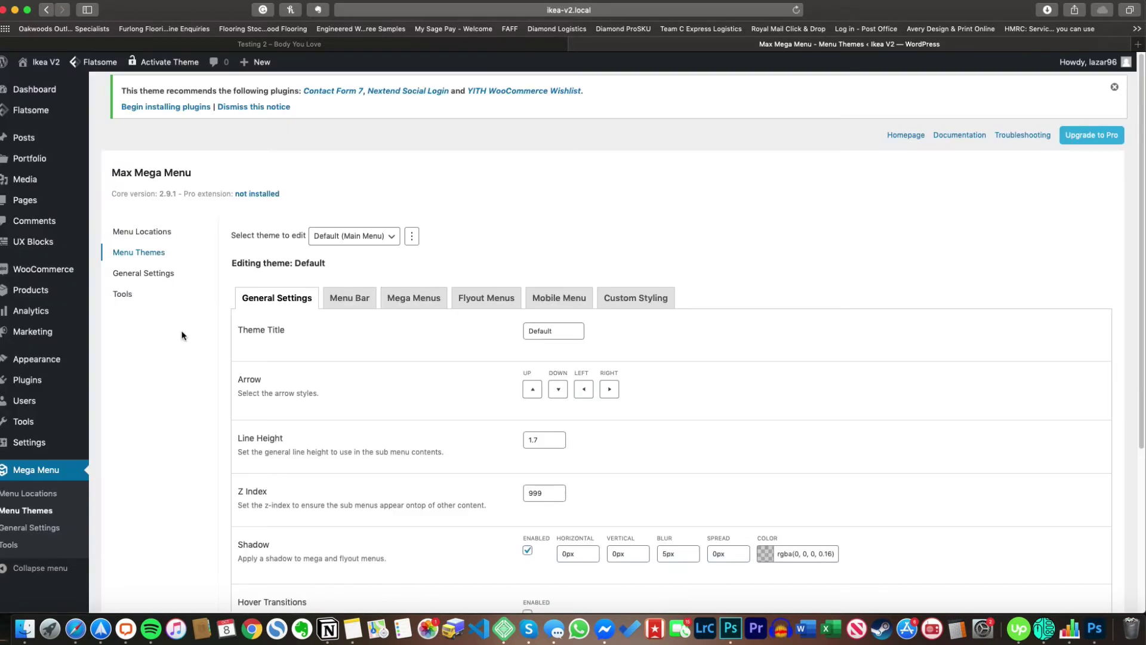
pyautogui.scroll(-5, 182, 337)
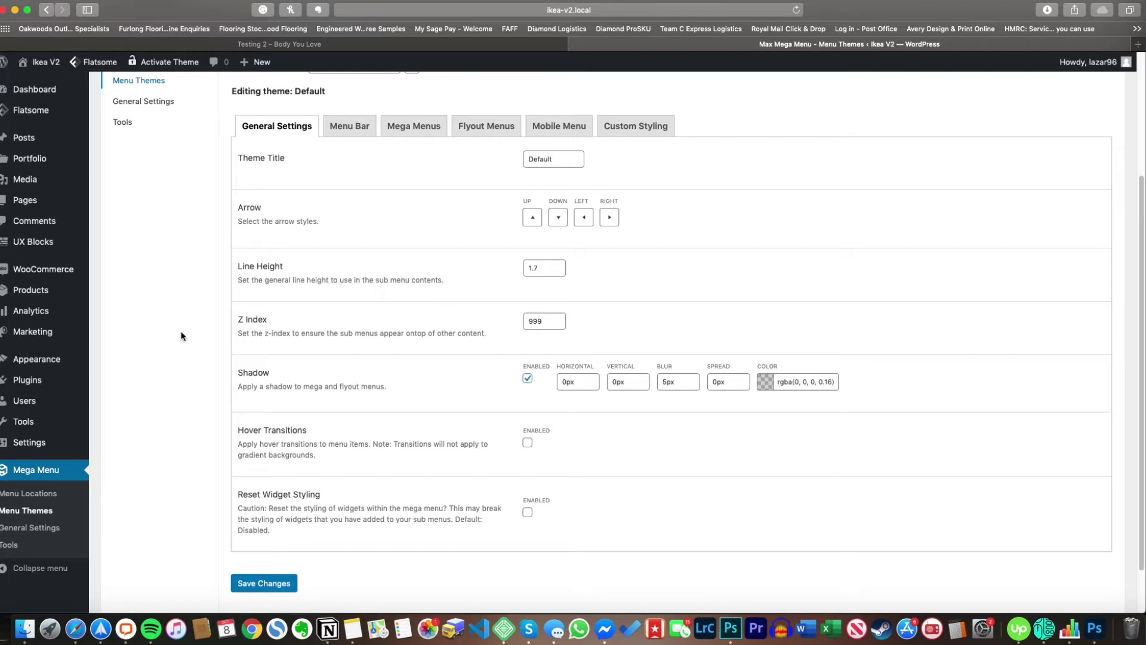
pyautogui.scroll(-1, 273, 344)
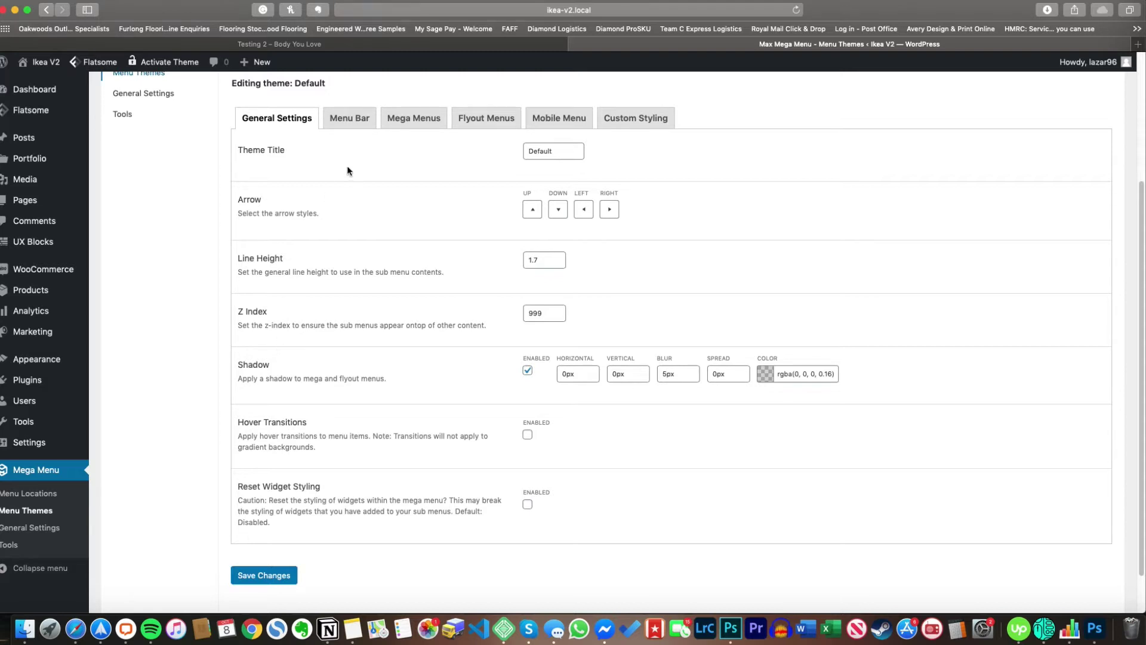
# Show the Default theme's Menu Bar settings and open the site's front page in a separate tab for comparison
pyautogui.click(341, 117)
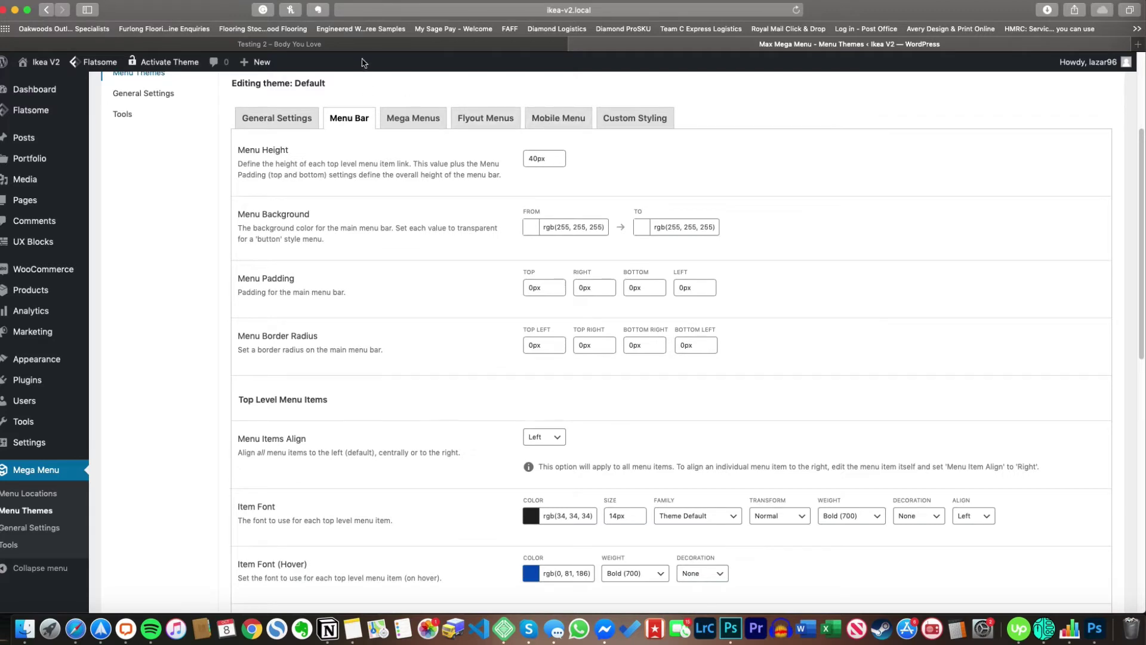
pyautogui.keyDown('super'); pyautogui.click(848, 28); pyautogui.keyUp('super')
pyautogui.click(889, 45)
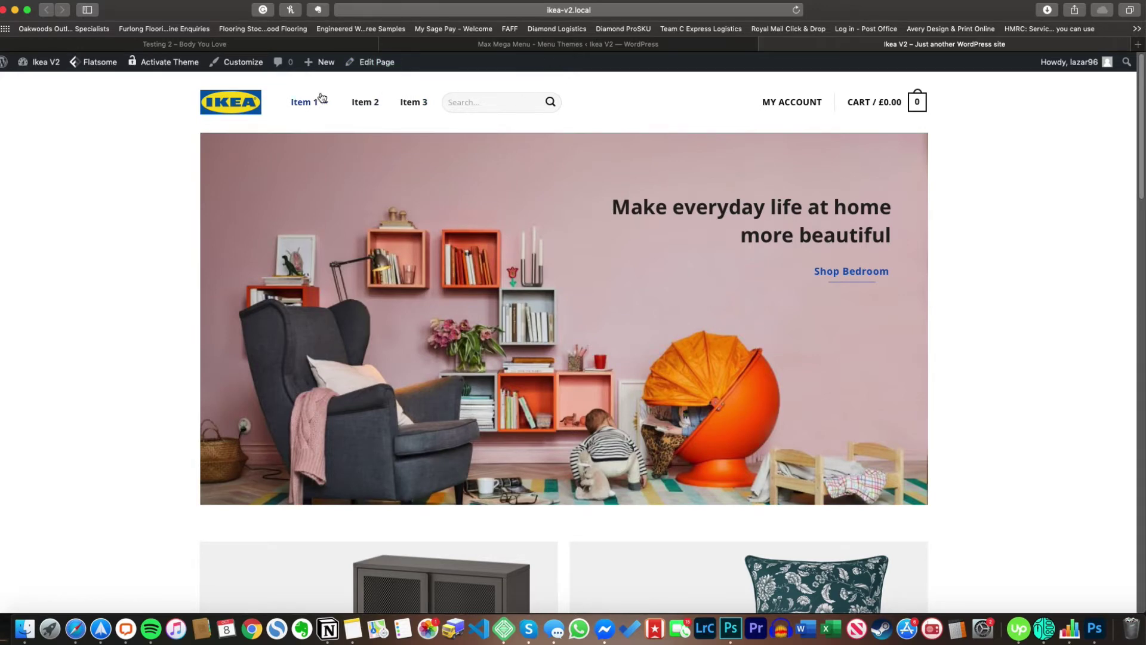
pyautogui.click(522, 45)
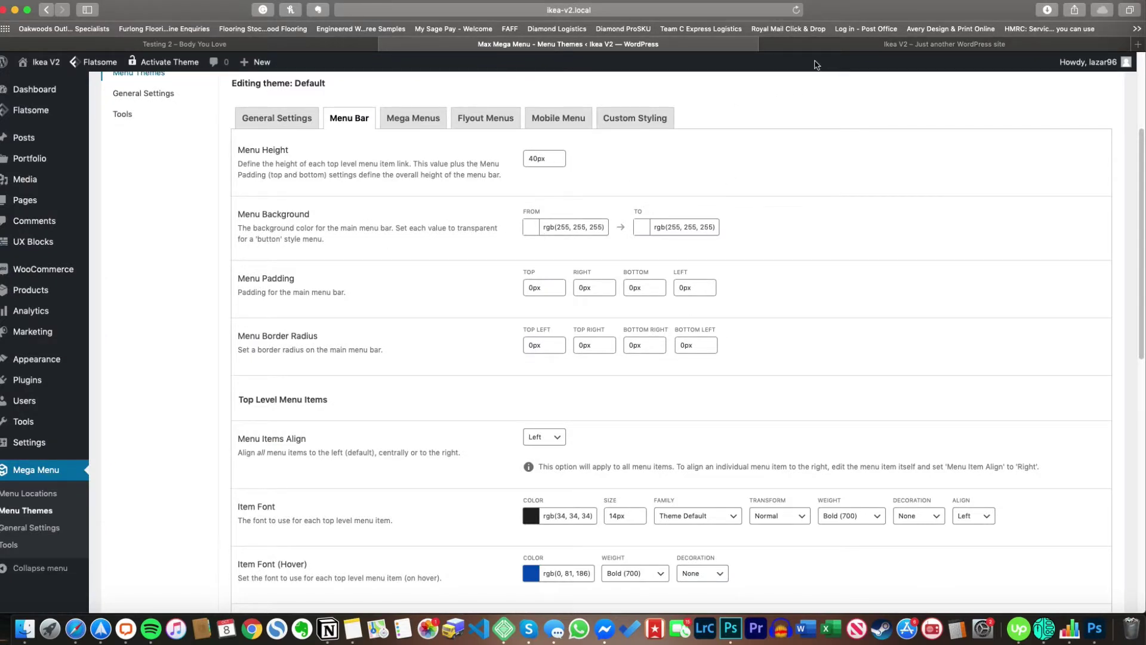
# Examine the Menu Bar options for item alignment, fonts, backgrounds, spacing and padding, comparing them with the header menu on the front page
pyautogui.scroll(-2, 450, 304)
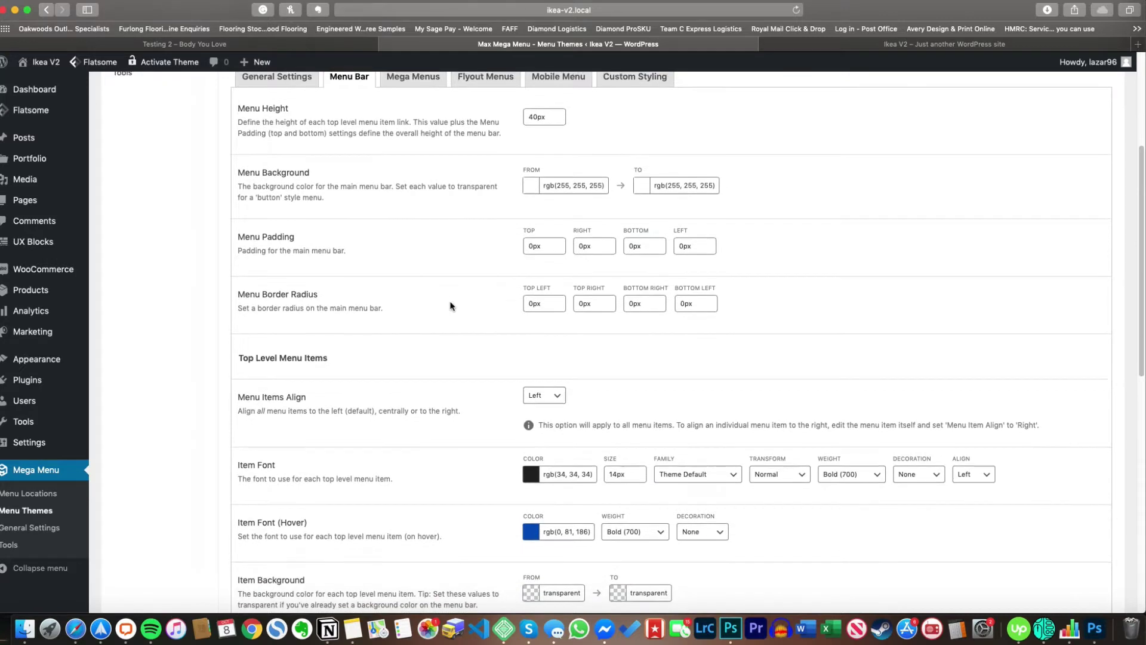
pyautogui.scroll(-5, 483, 287)
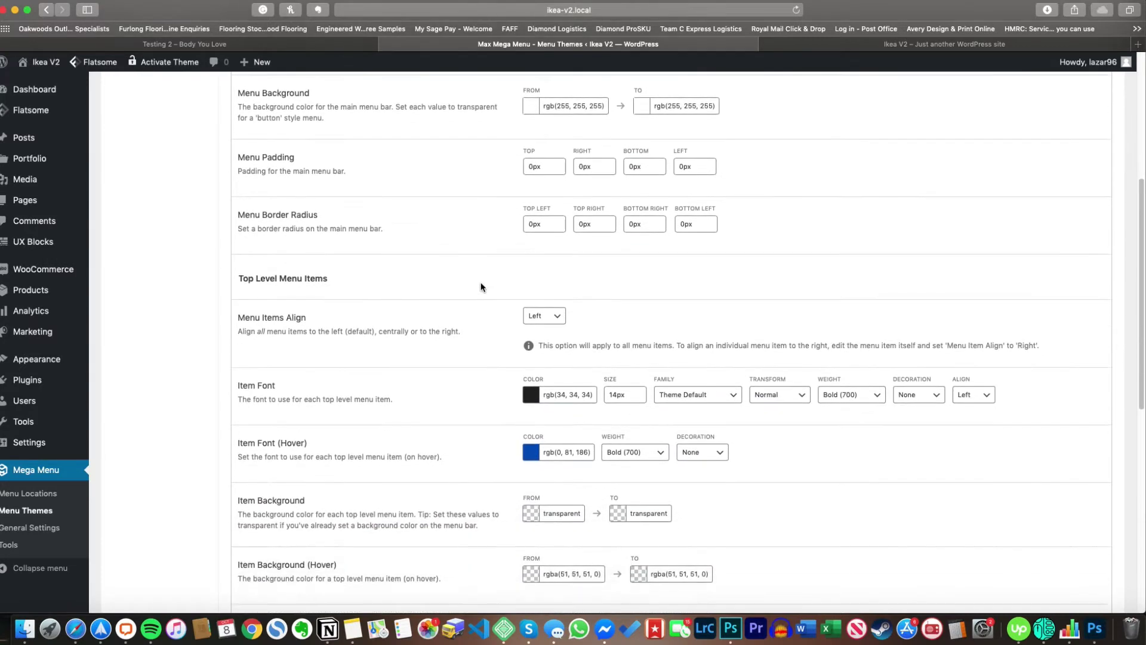
pyautogui.scroll(-2, 482, 287)
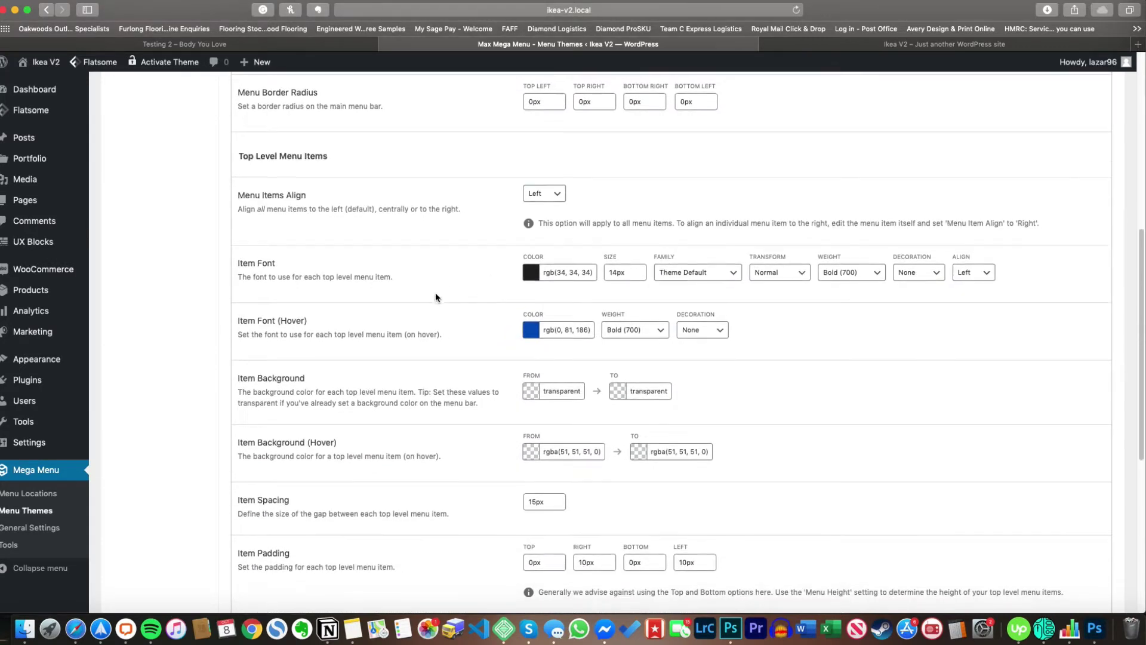
pyautogui.click(875, 46)
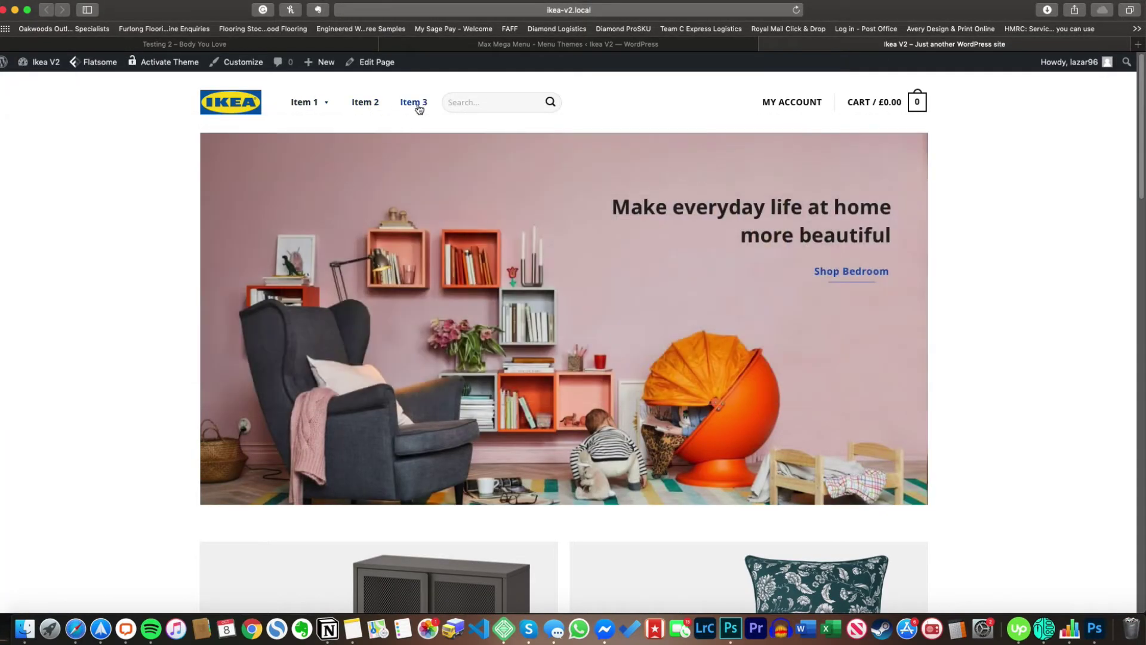
pyautogui.click(547, 46)
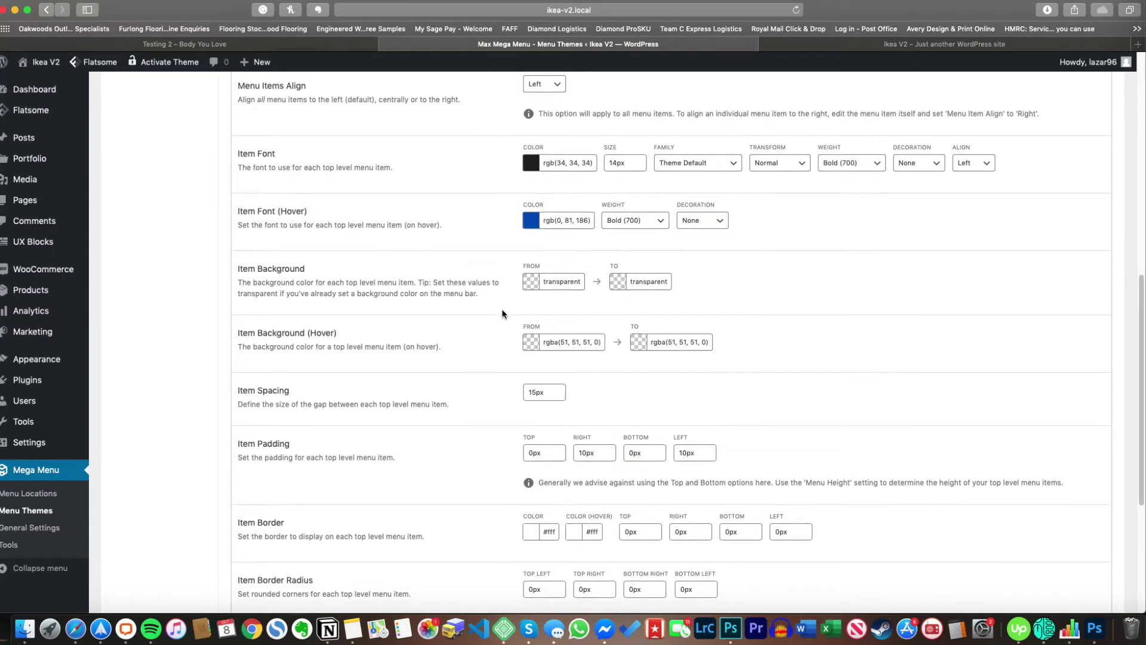
pyautogui.scroll(-3, 496, 370)
pyautogui.scroll(-1, 496, 370)
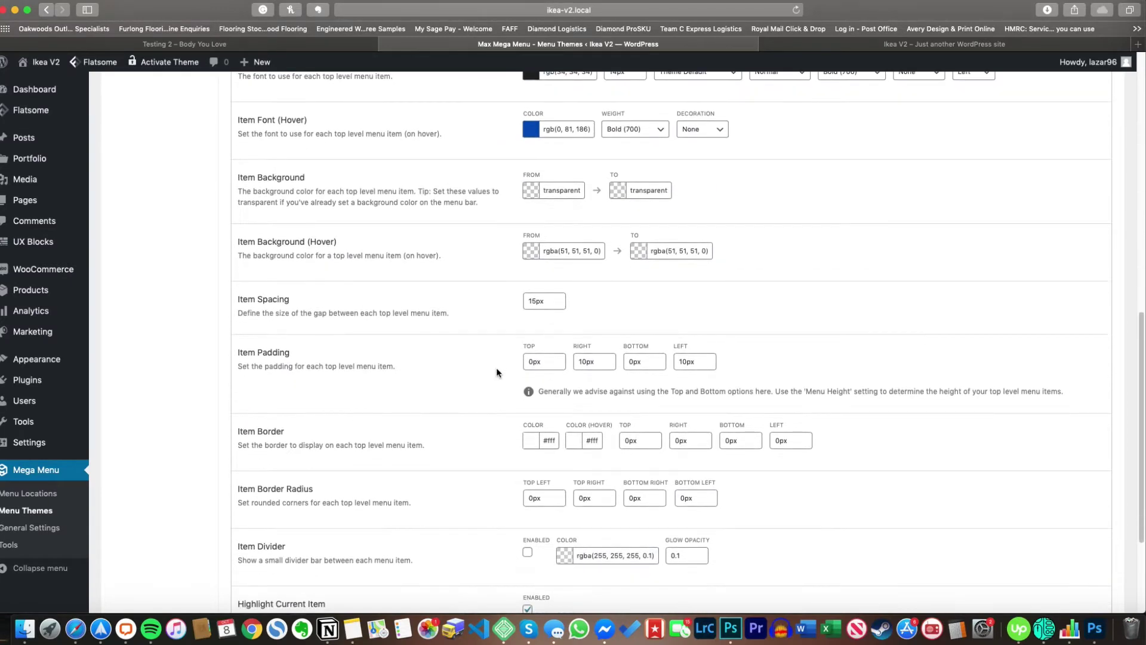
pyautogui.scroll(-4, 496, 370)
pyautogui.scroll(15, 456, 442)
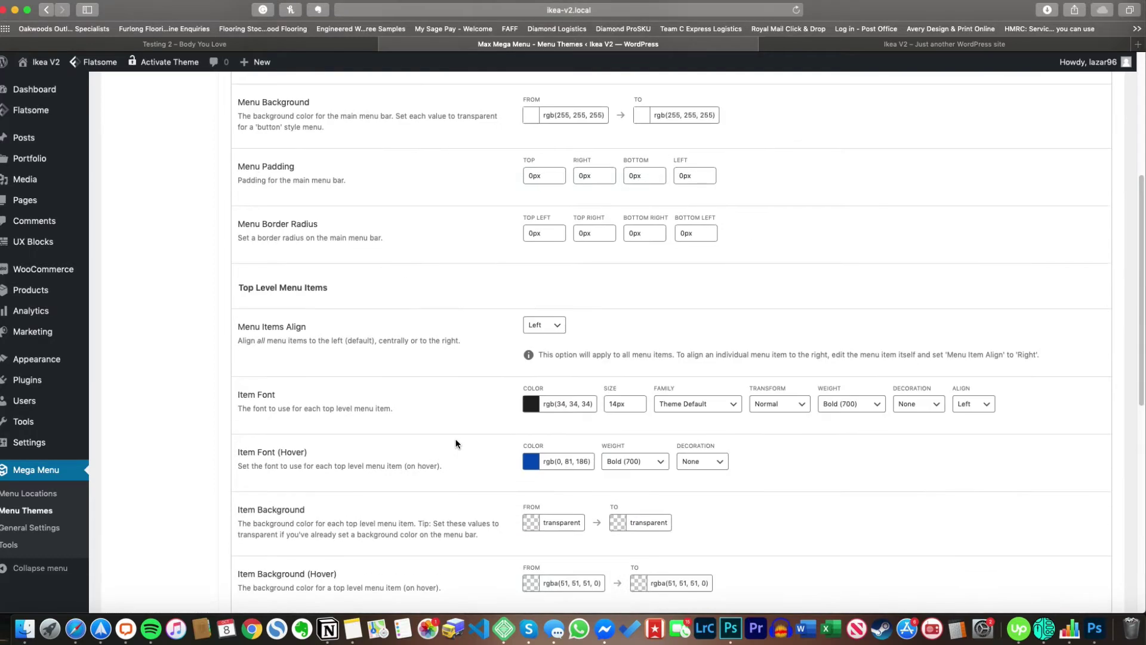
# Open the Default theme's Mega Menus settings and review the panel background, width, padding and border options
pyautogui.click(420, 298)
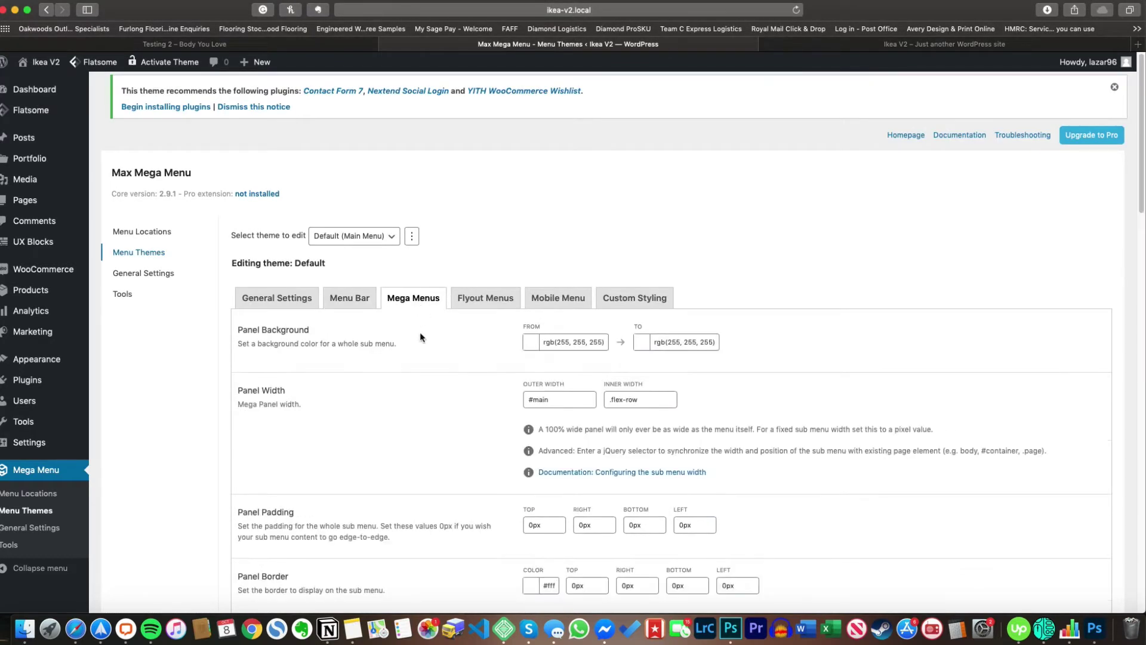
pyautogui.scroll(-3, 420, 336)
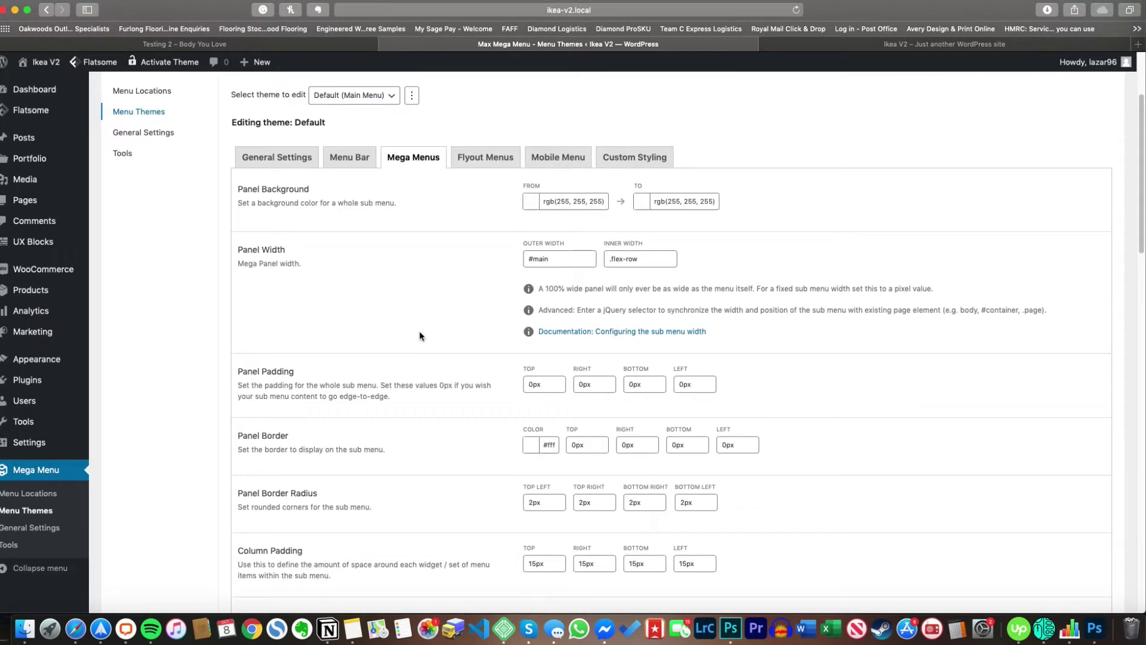
pyautogui.scroll(1, 419, 336)
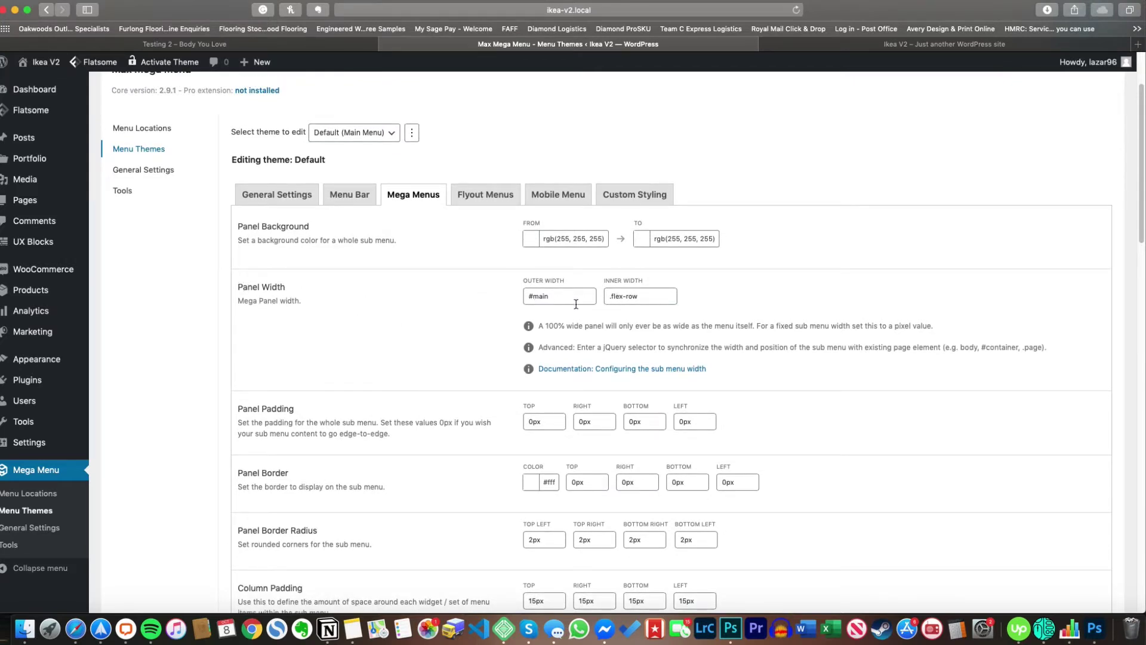
# Reveal the Item 1 mega menu on the front page and outline its inner content area with a screen capture selection
pyautogui.click(944, 43)
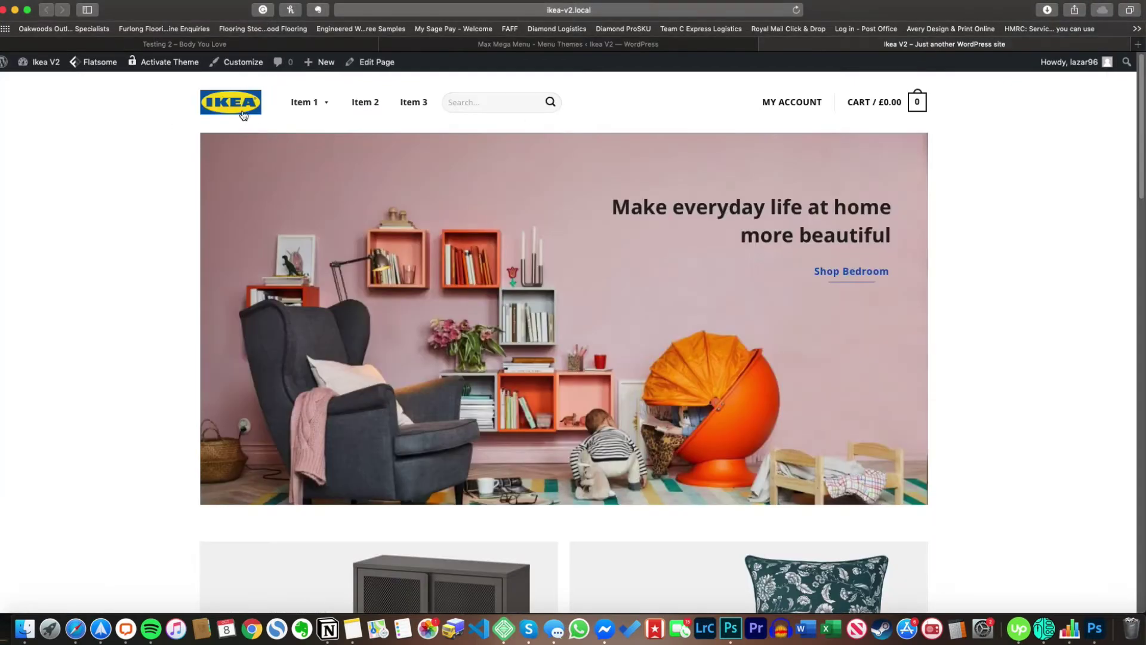
pyautogui.moveTo(321, 105)
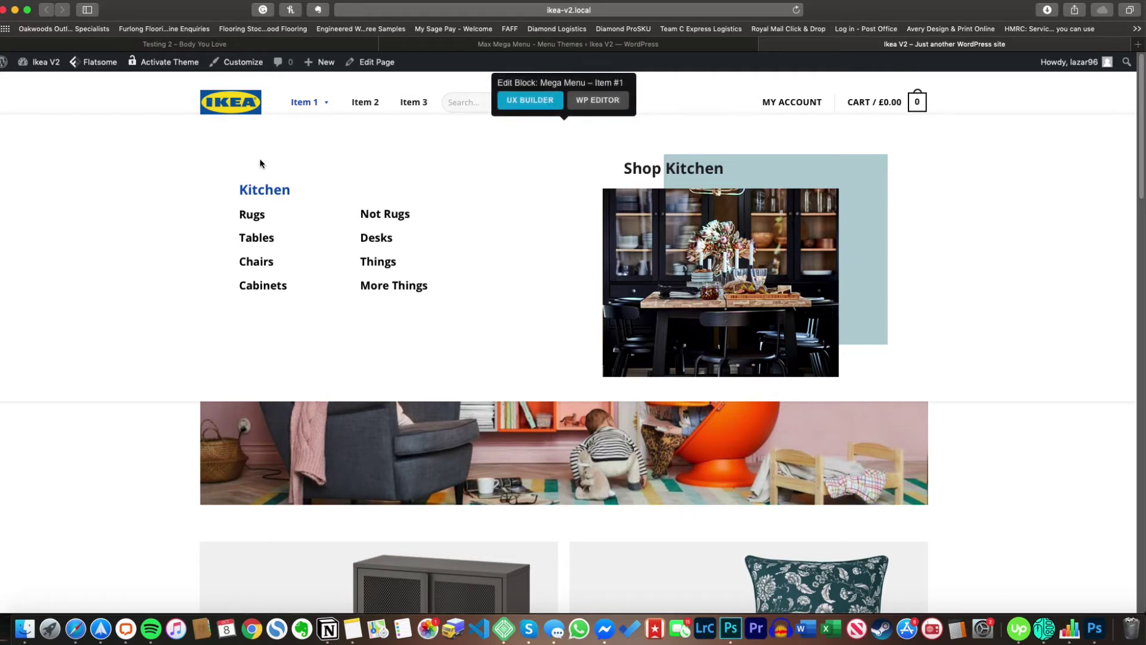
pyautogui.press('super+shift+4')
pyautogui.moveTo(194, 118); pyautogui.dragTo(930, 404)
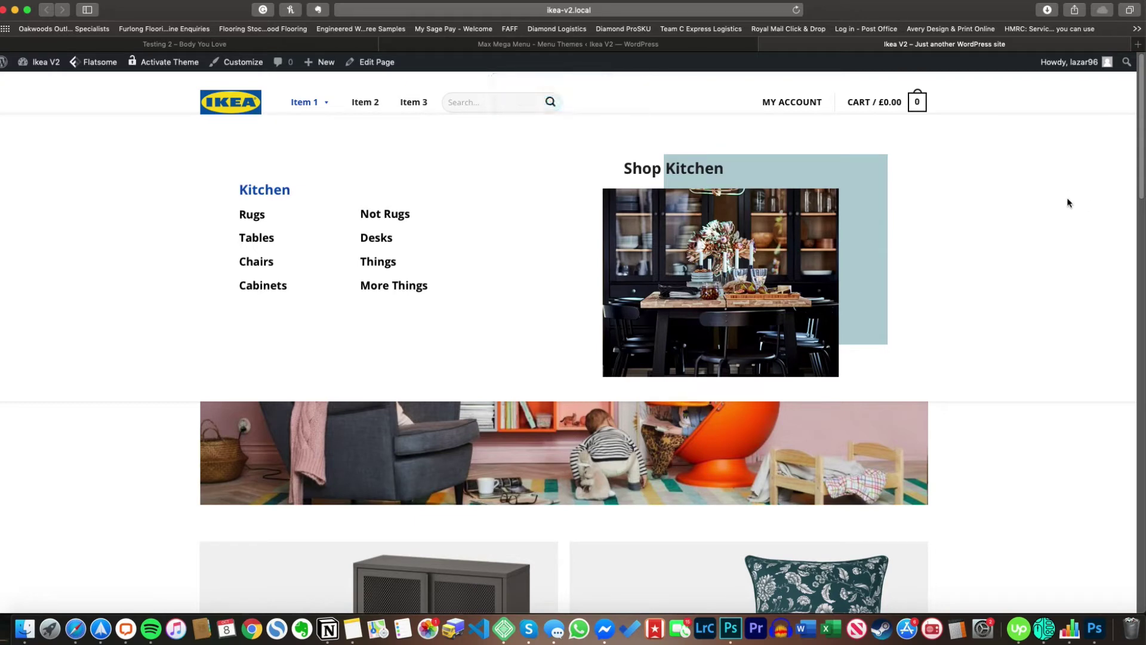
# Set the mega menu panel's inner width to #main, save the theme and preview the Item 1 mega menu on the front page
pyautogui.click(719, 48)
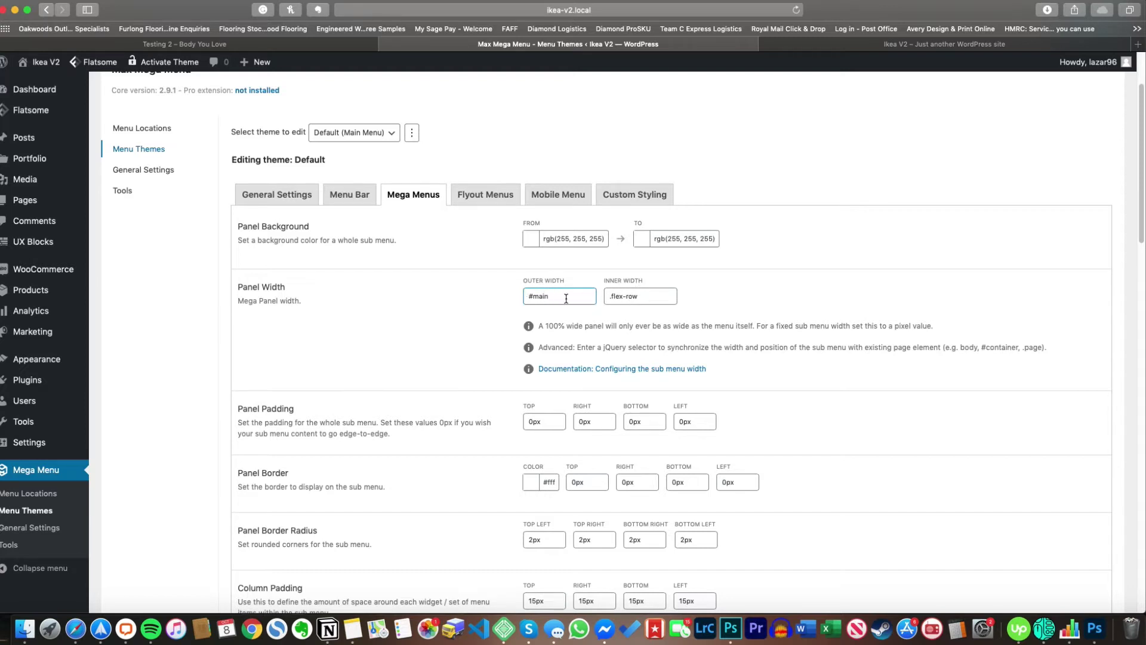
pyautogui.tripleClick(657, 294)
pyautogui.scroll(-15, 410, 357)
pyautogui.click(266, 524)
pyautogui.click(890, 44)
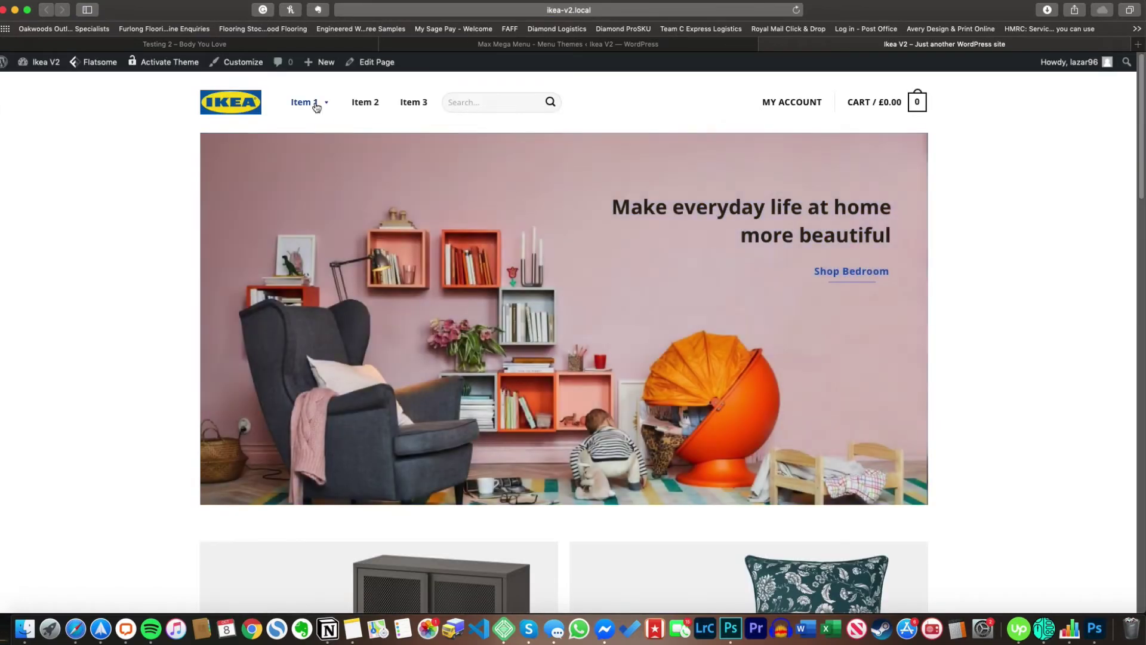
pyautogui.moveTo(308, 278)
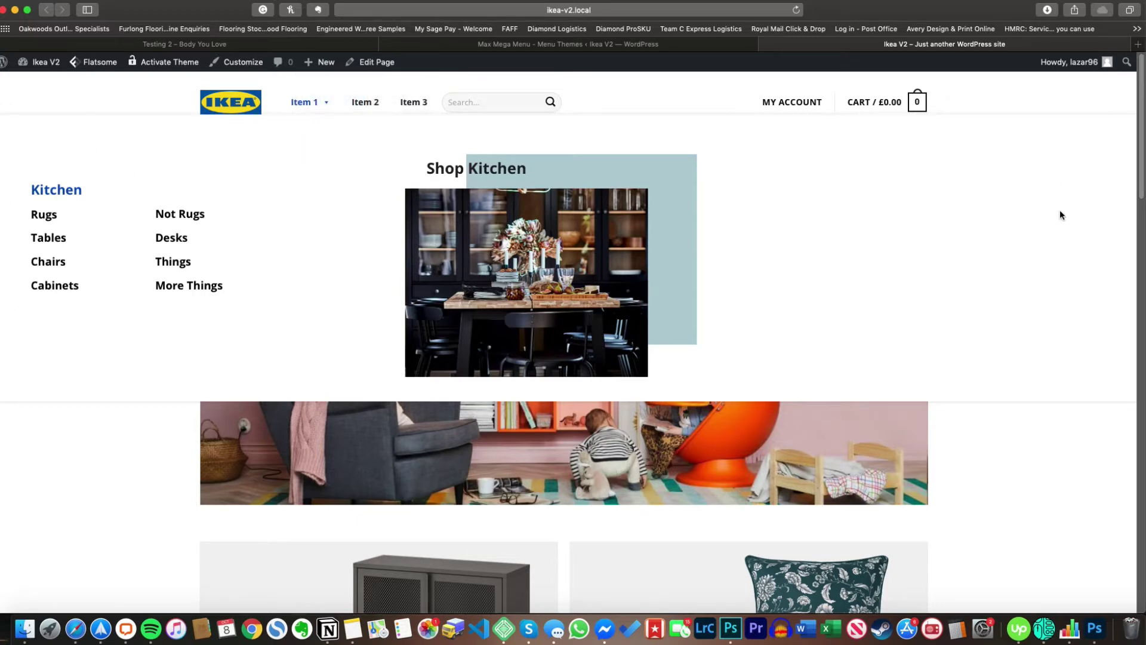
# Set both the outer and inner panel widths to .flex-row and save the theme
pyautogui.click(723, 40)
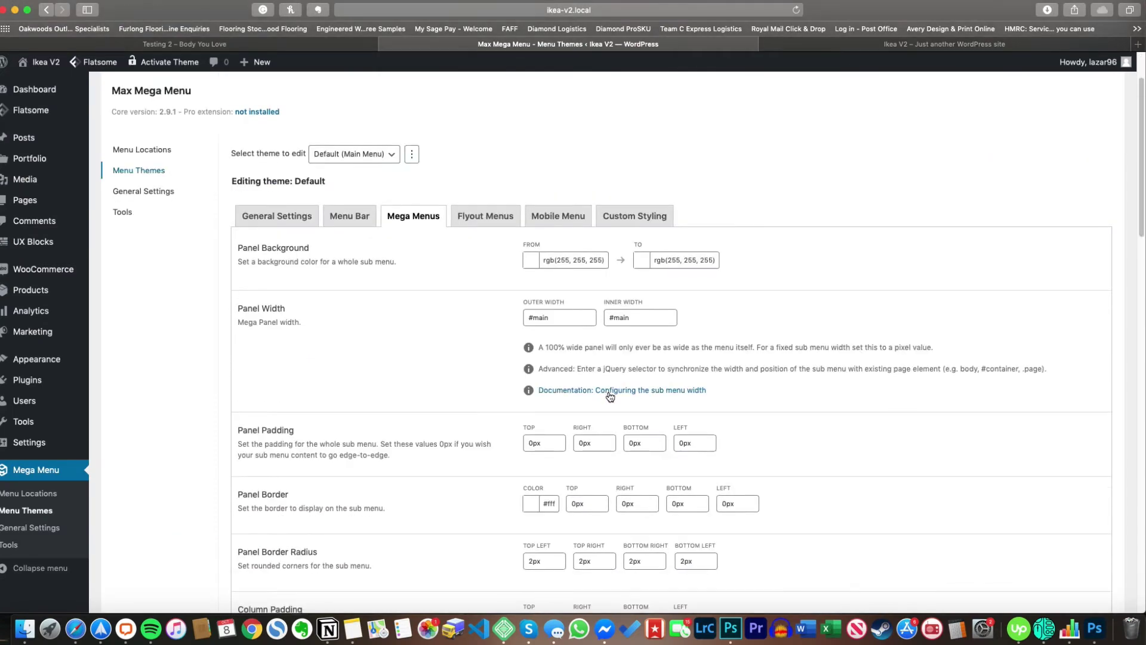
pyautogui.click(621, 317)
pyautogui.write('.flex-row')
pyautogui.scroll(-20, 457, 360)
pyautogui.click(264, 525)
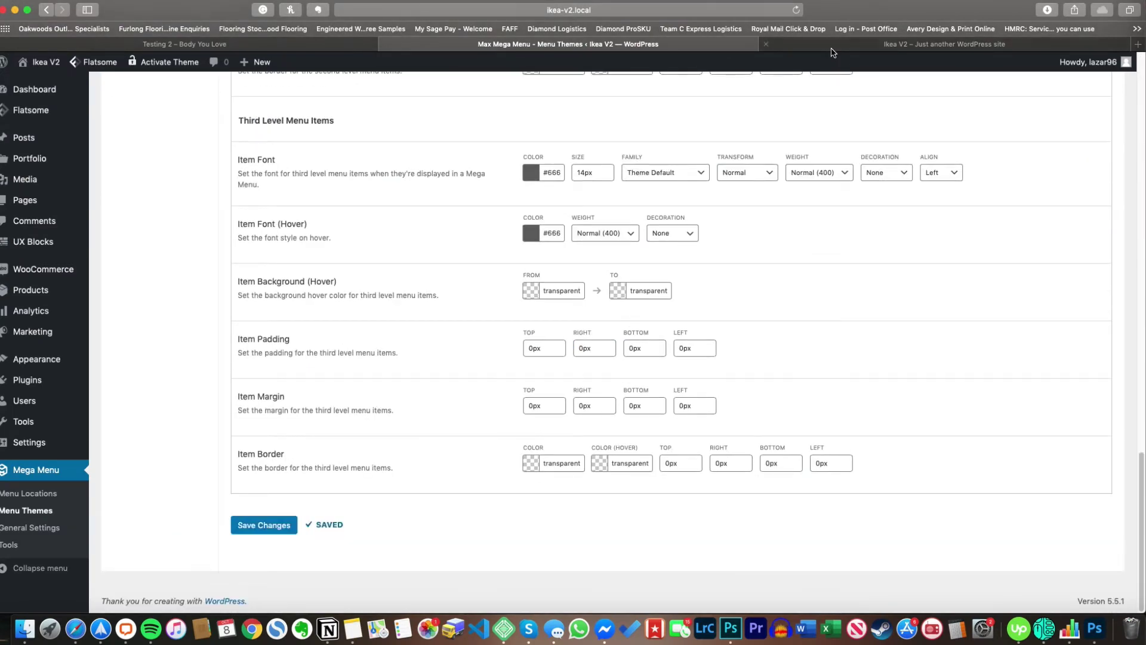
# Reload the front page, preview the Item 1 mega menu and take a screenshot of its panel area
pyautogui.click(831, 47)
pyautogui.press('super+r')
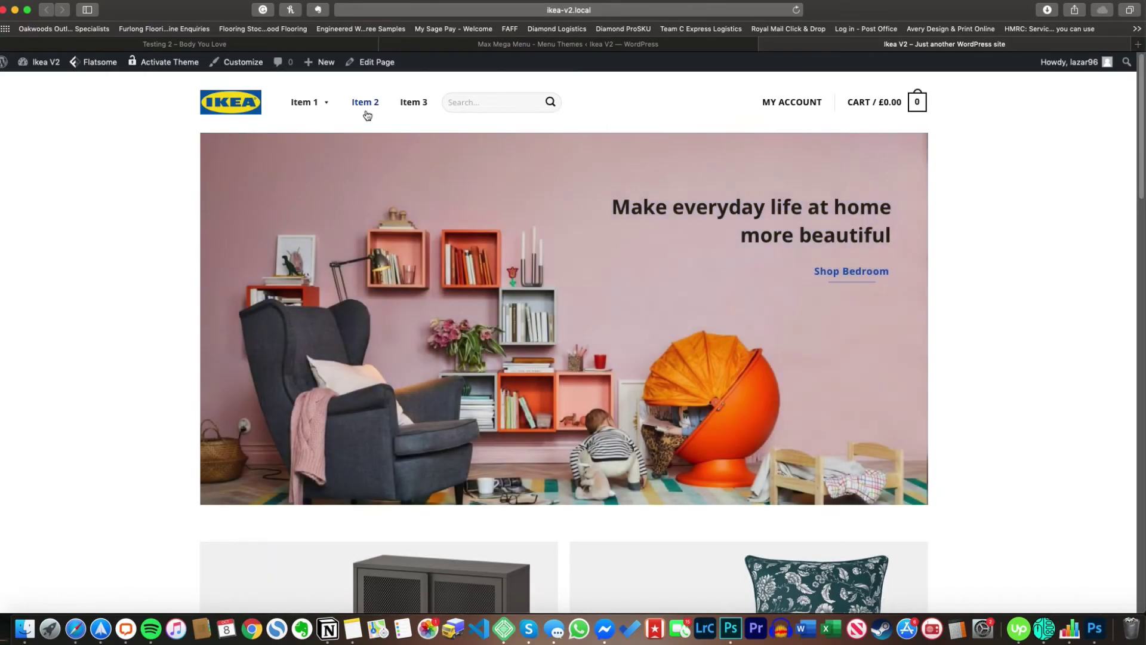
pyautogui.moveTo(320, 105)
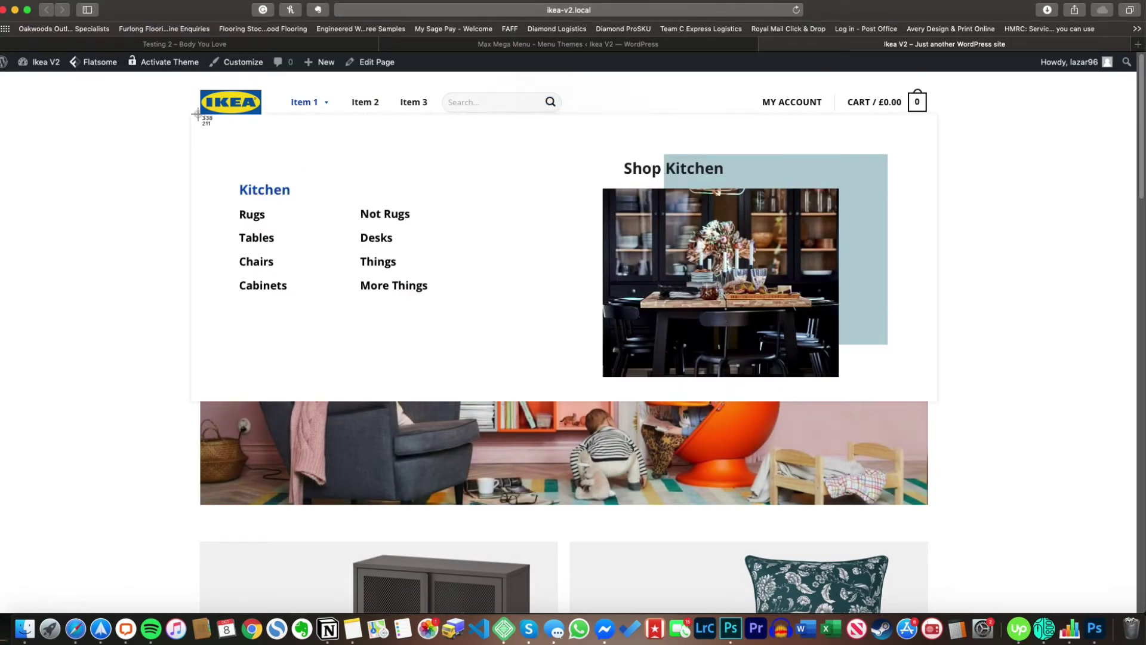
pyautogui.press('super+shift+4')
pyautogui.moveTo(185, 100); pyautogui.dragTo(939, 503)
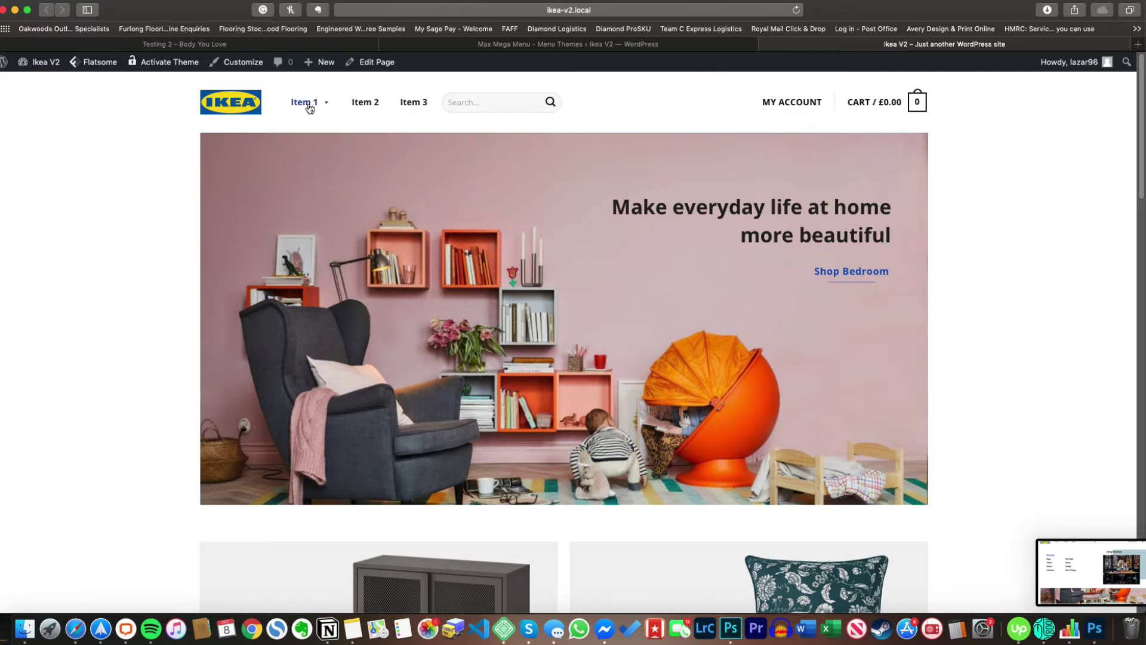
pyautogui.moveTo(309, 106)
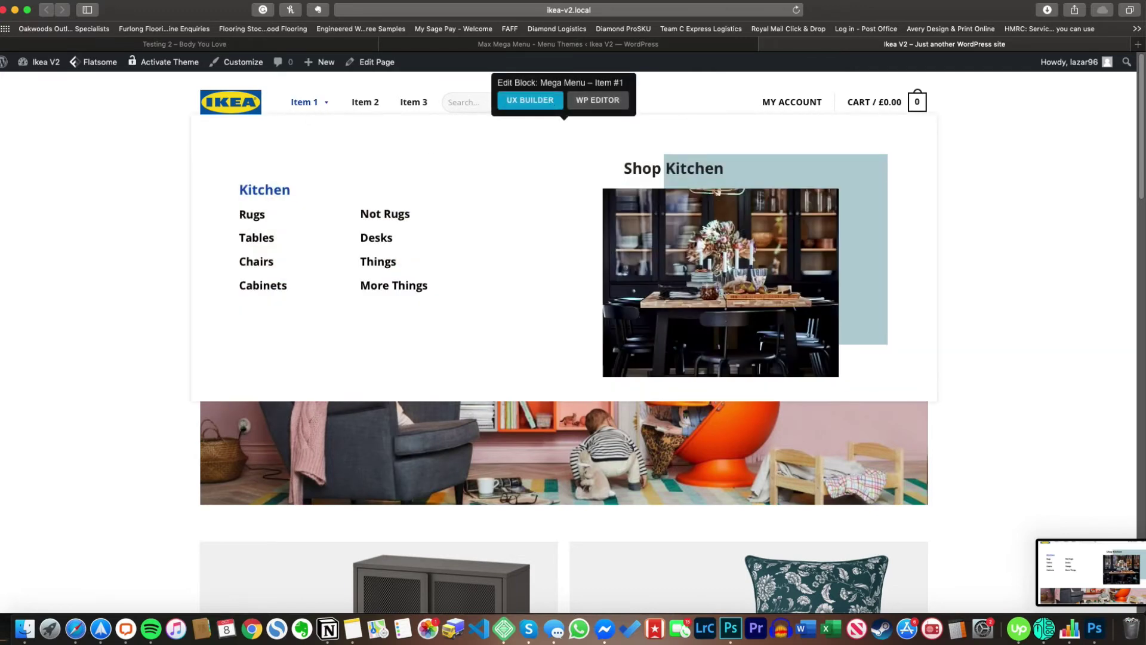
# Set the panel's outer width to #main, save the theme and return to the front page
pyautogui.click(567, 43)
pyautogui.scroll(20, 561, 360)
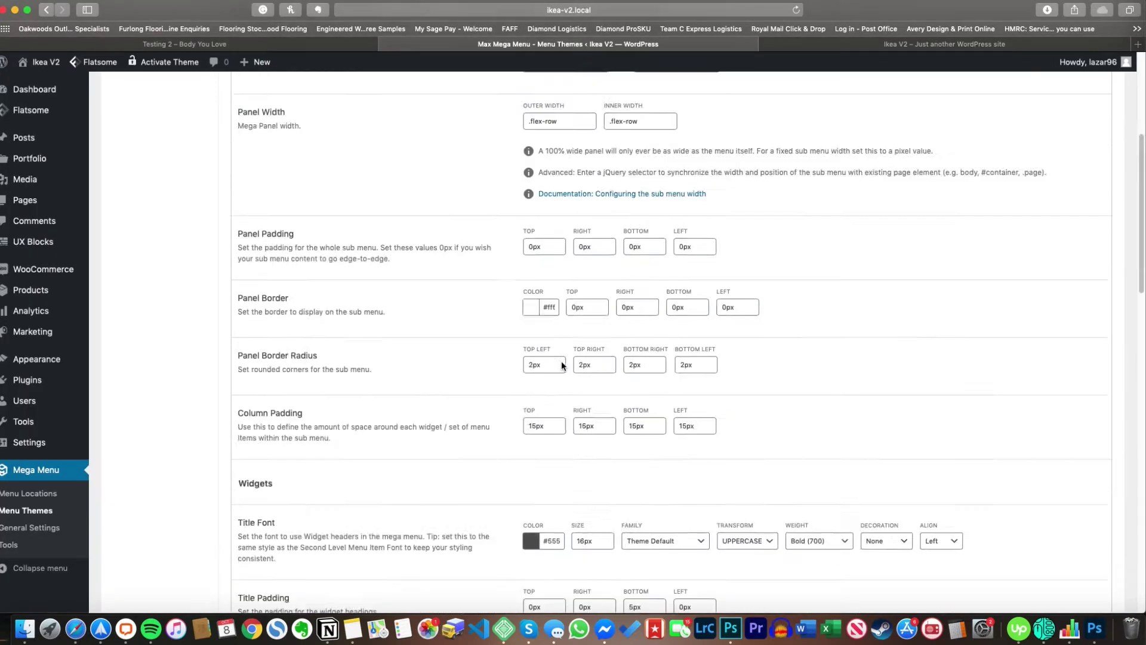
pyautogui.tripleClick(566, 398)
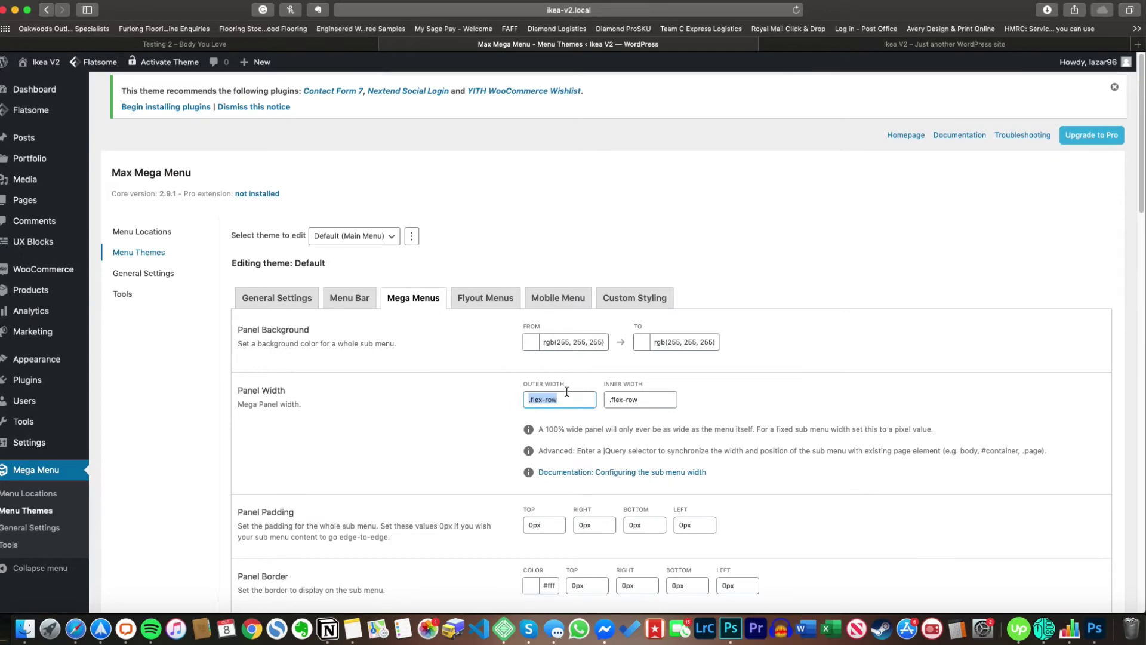
pyautogui.write('#main')
pyautogui.scroll(-20, 468, 407)
pyautogui.scroll(2, 263, 568)
pyautogui.scroll(-2, 263, 568)
pyautogui.click(272, 527)
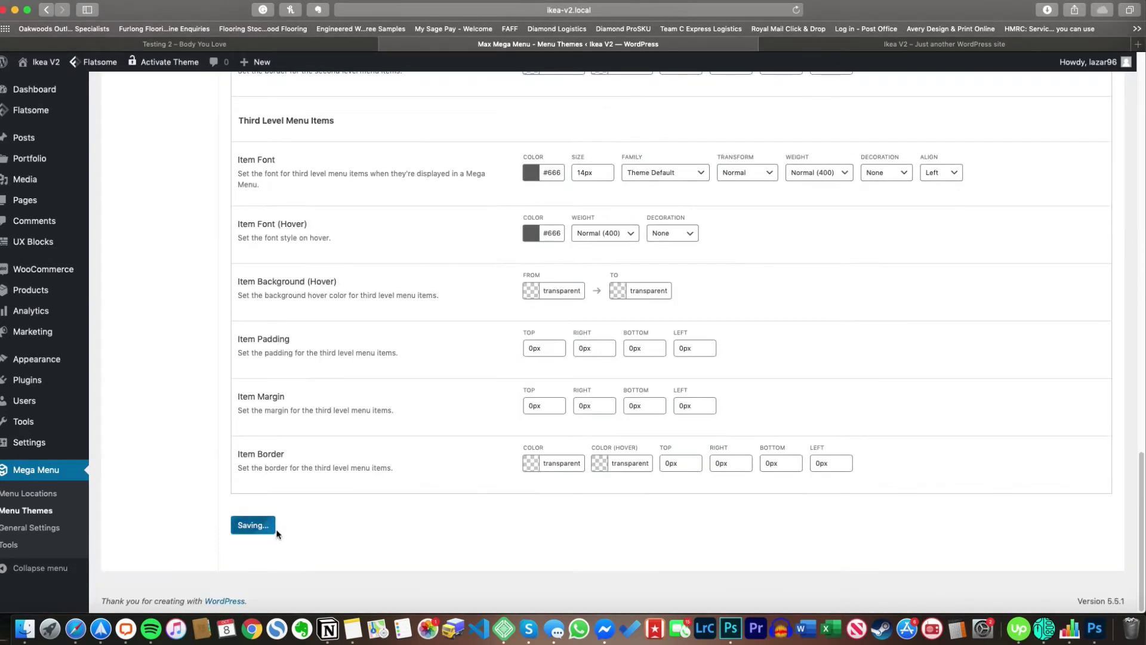
pyautogui.click(886, 45)
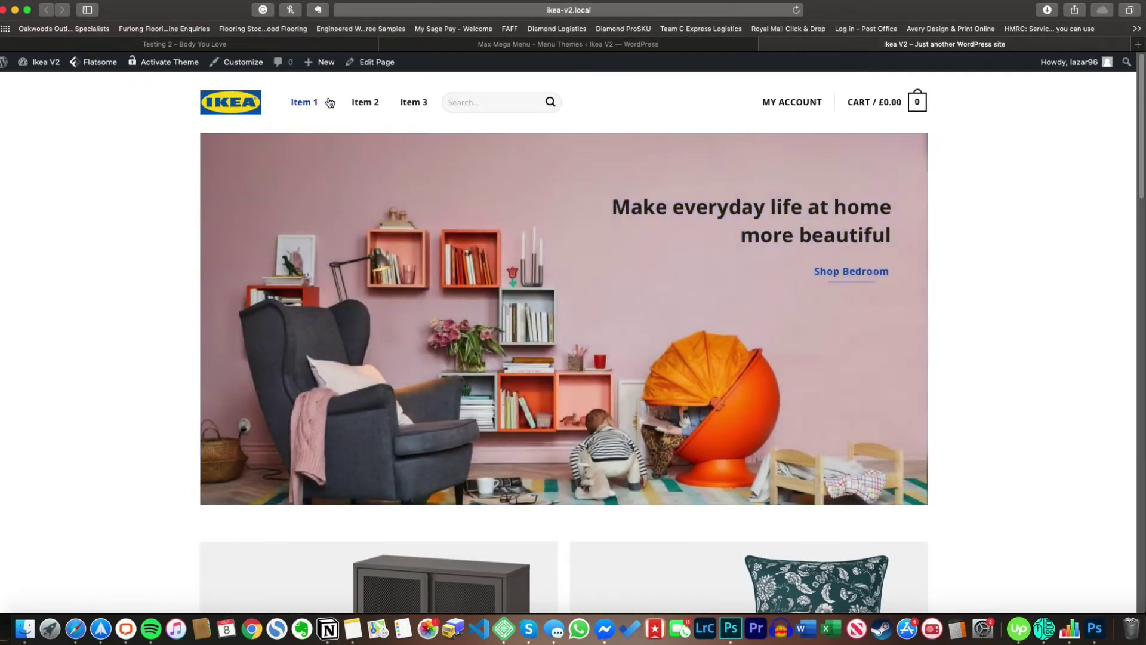
# Preview the Item 1 mega menu on the front page and review the Default theme's flyout menu settings
pyautogui.moveTo(330, 102)
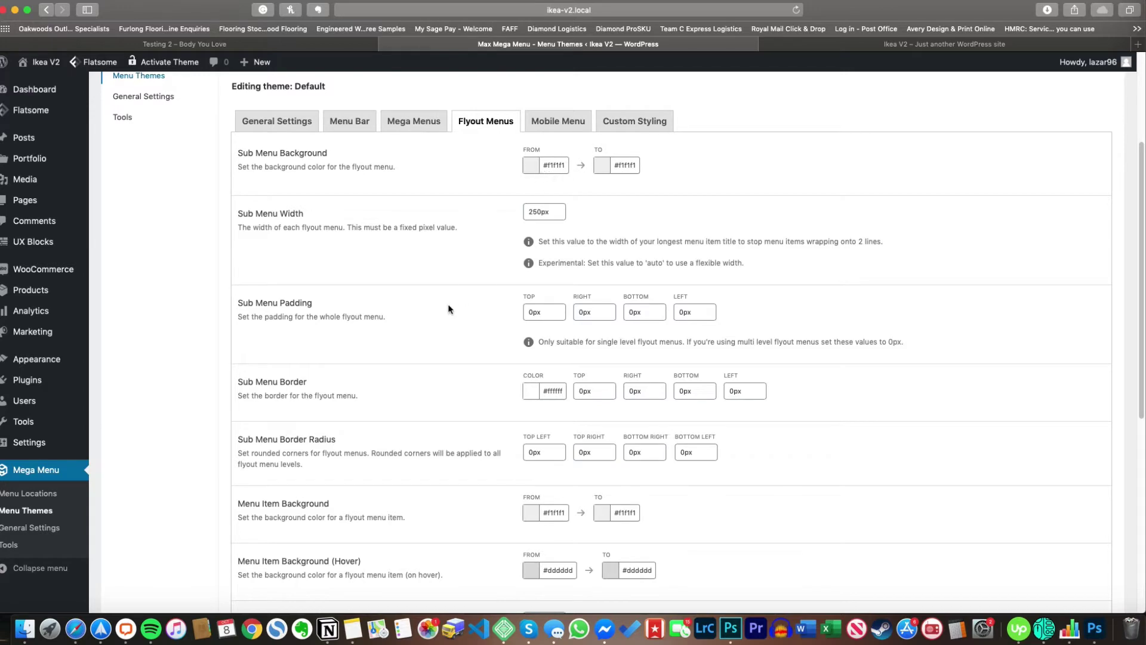
pyautogui.scroll(-1, 450, 309)
pyautogui.click(932, 45)
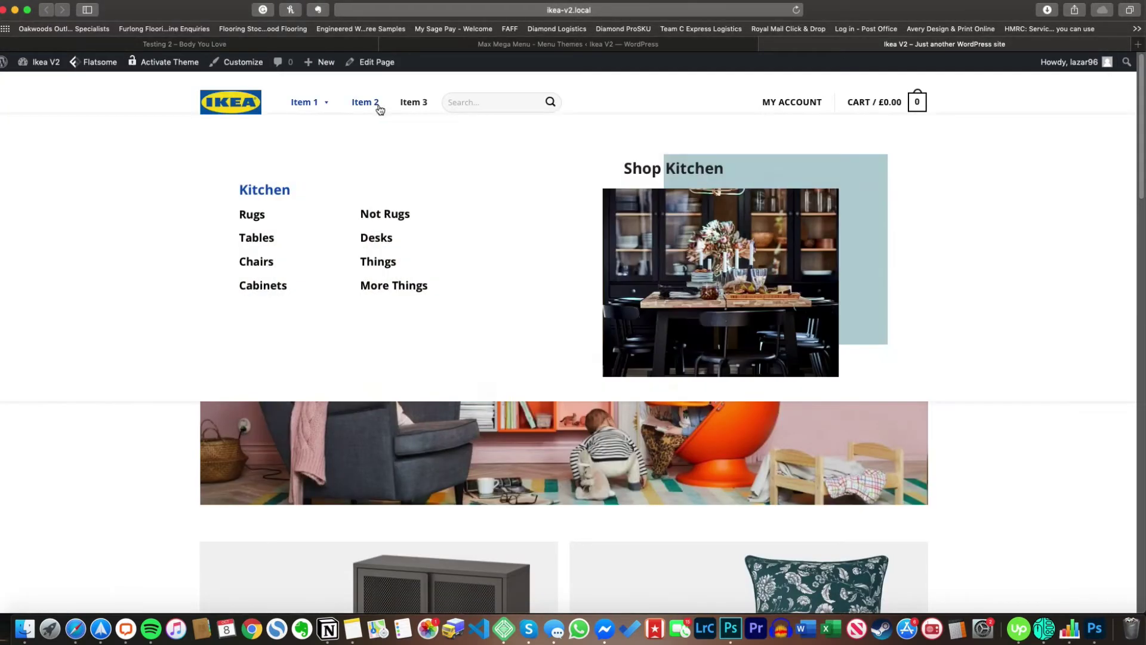
pyautogui.click(655, 45)
pyautogui.scroll(-5, 454, 274)
pyautogui.scroll(-2, 386, 286)
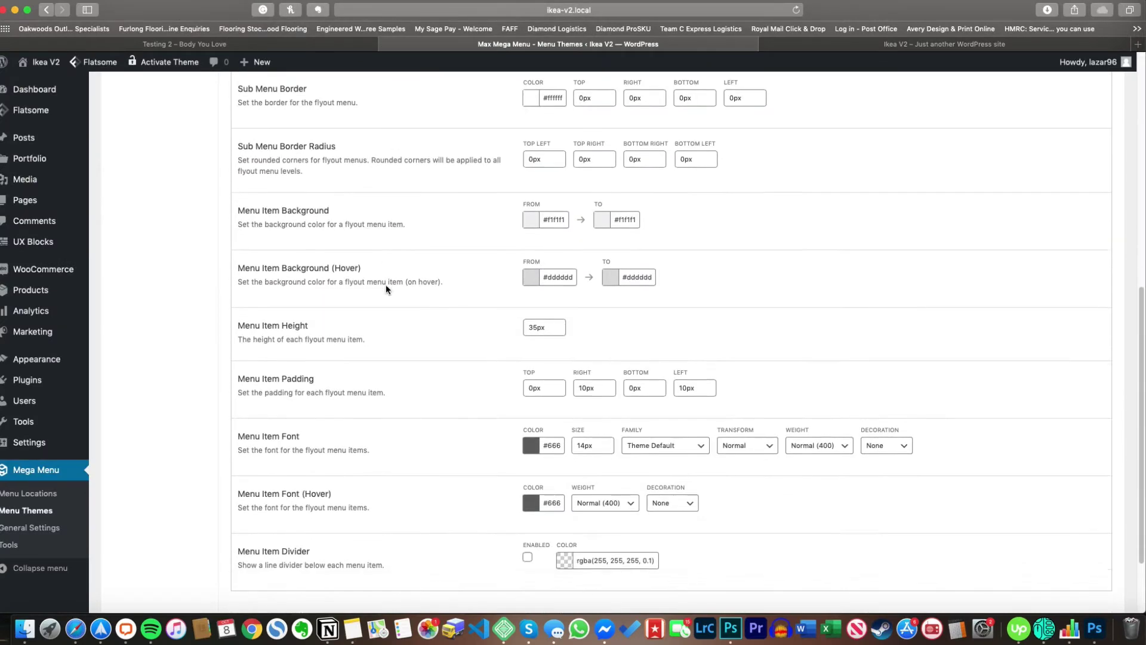
pyautogui.scroll(10, 386, 286)
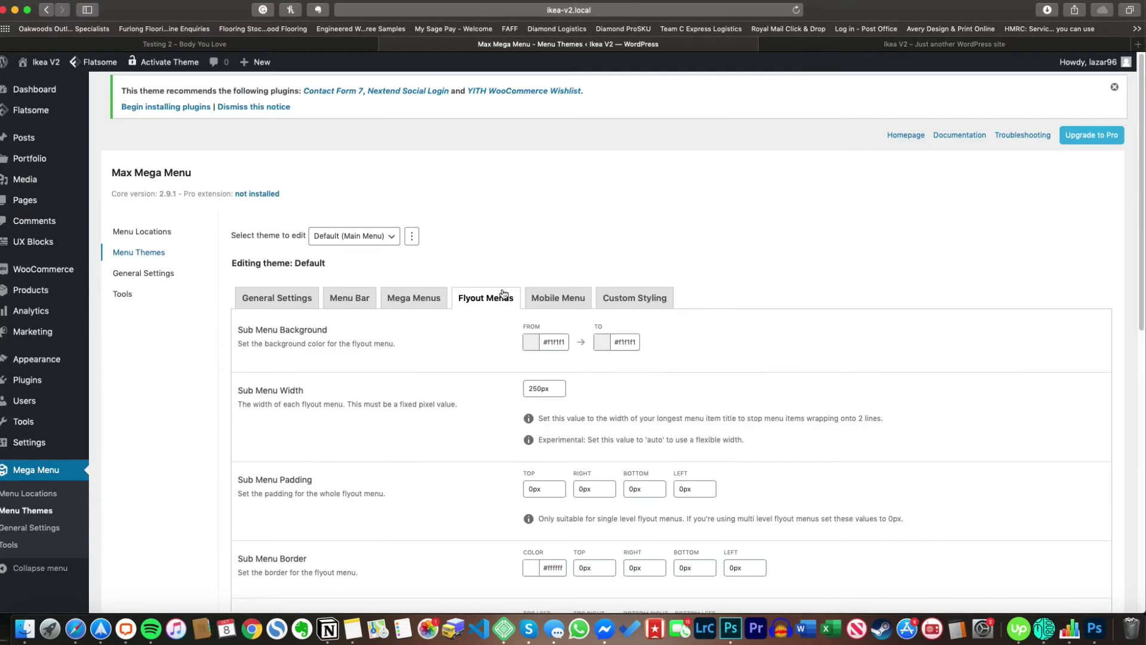
# Review the theme's mobile menu and custom styling settings, then return to its general settings
pyautogui.click(543, 298)
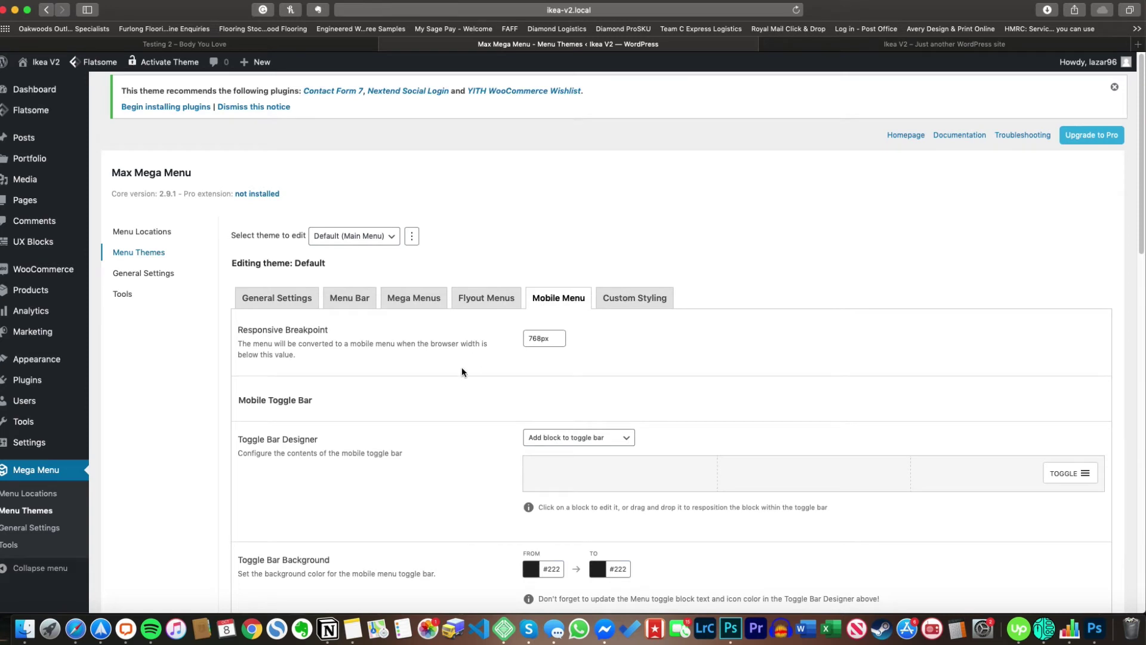
pyautogui.scroll(-3, 462, 372)
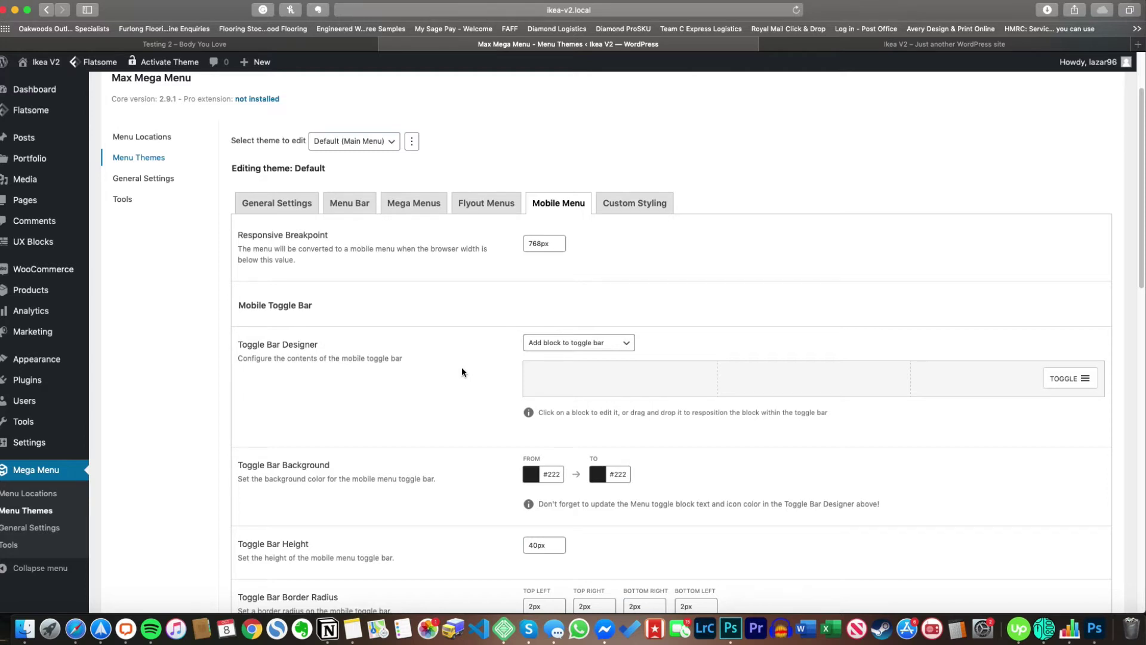
pyautogui.scroll(3, 299, 354)
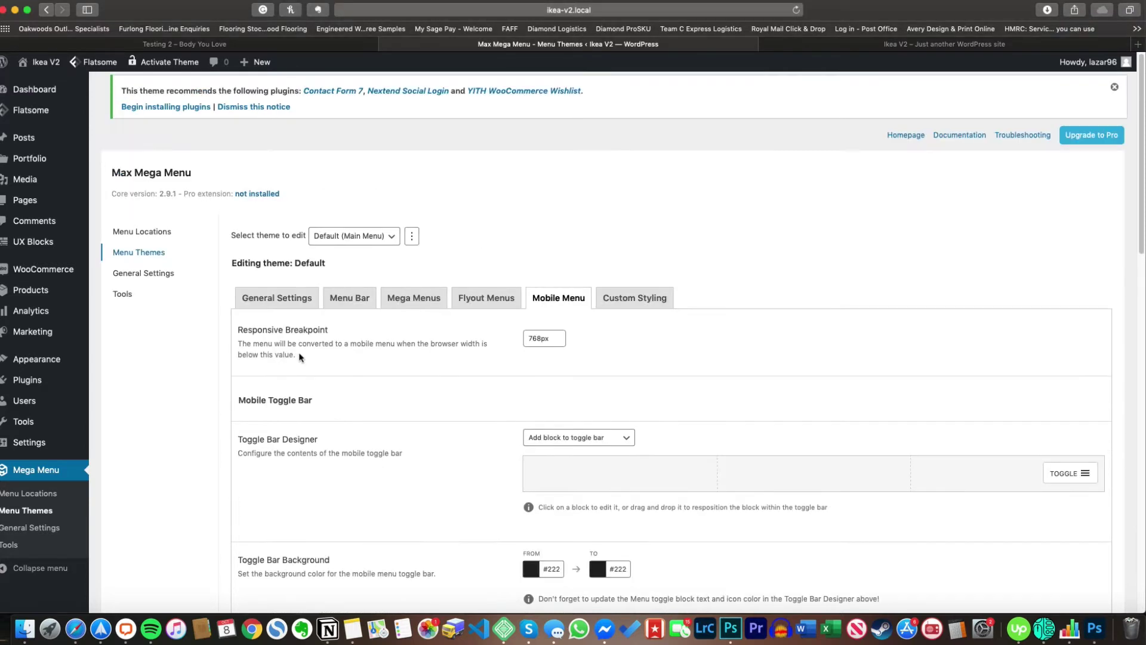
pyautogui.click(637, 302)
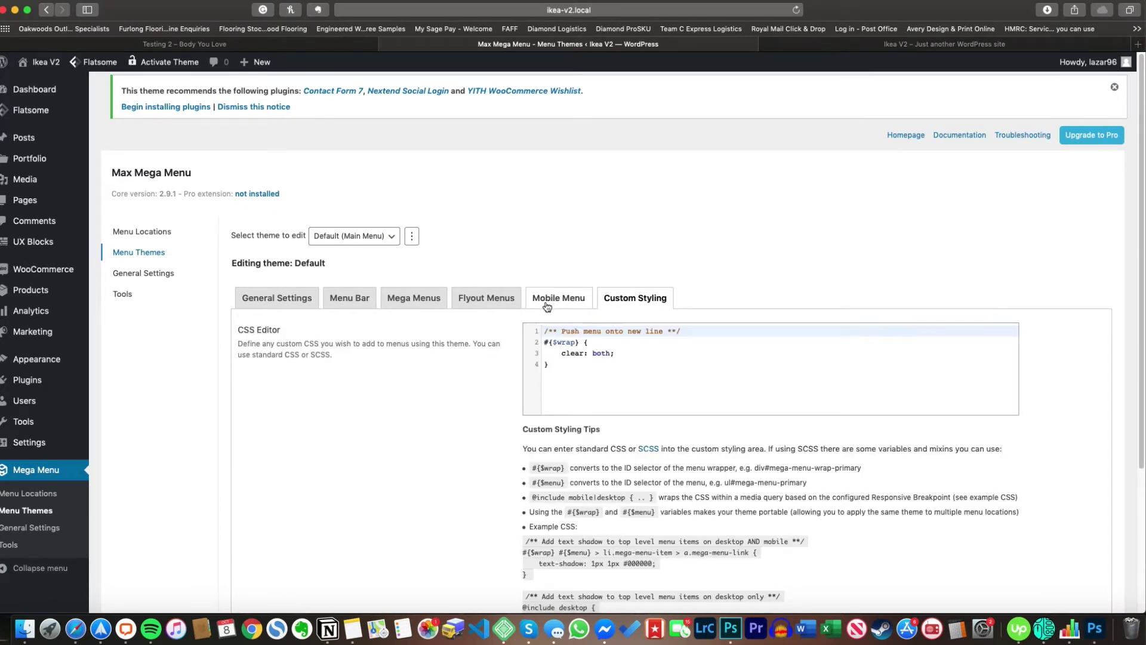
pyautogui.click(303, 305)
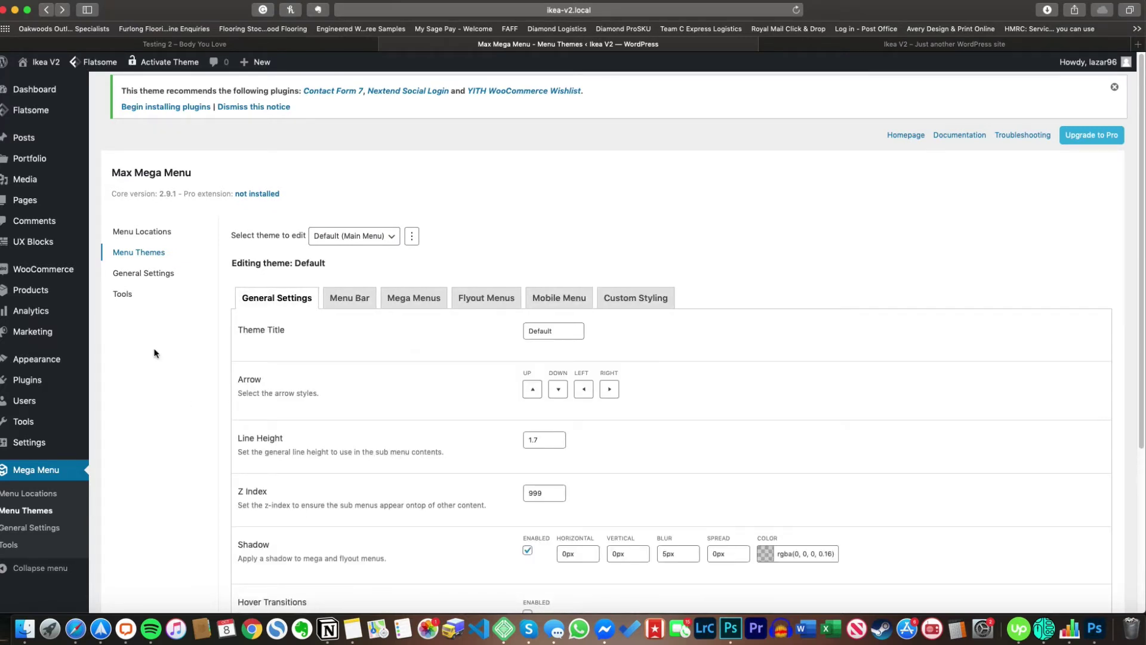
# Open the WordPress menu editor and show the Max Mega Menu settings for the Main Menu location
pyautogui.moveTo(66, 360)
pyautogui.click(119, 420)
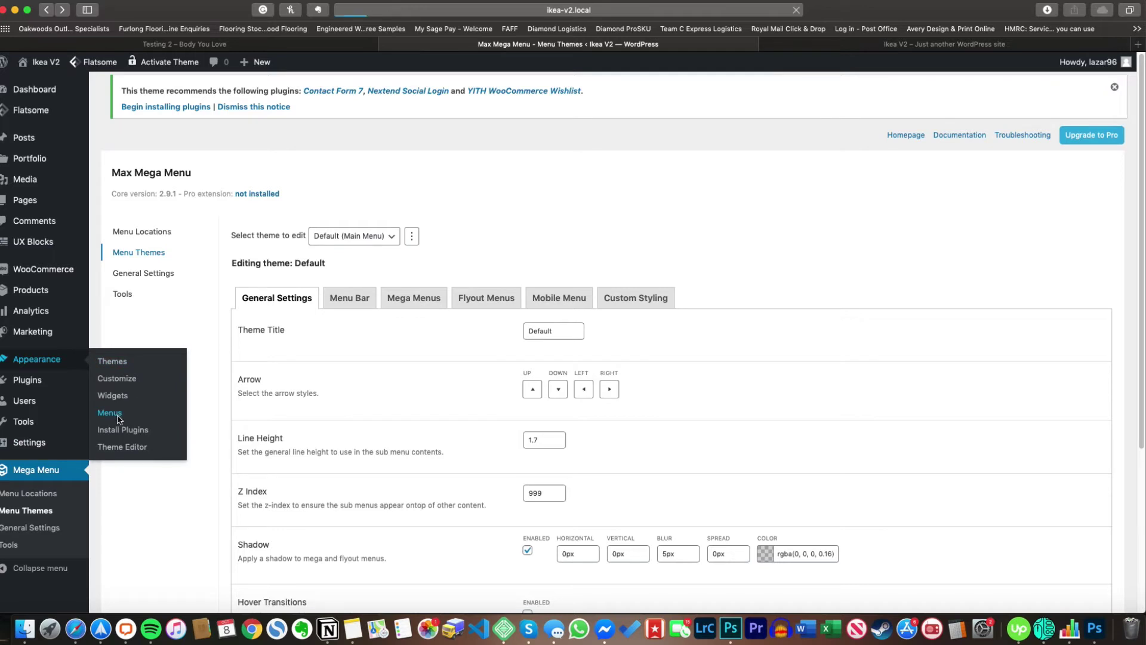
pyautogui.scroll(-1, 324, 317)
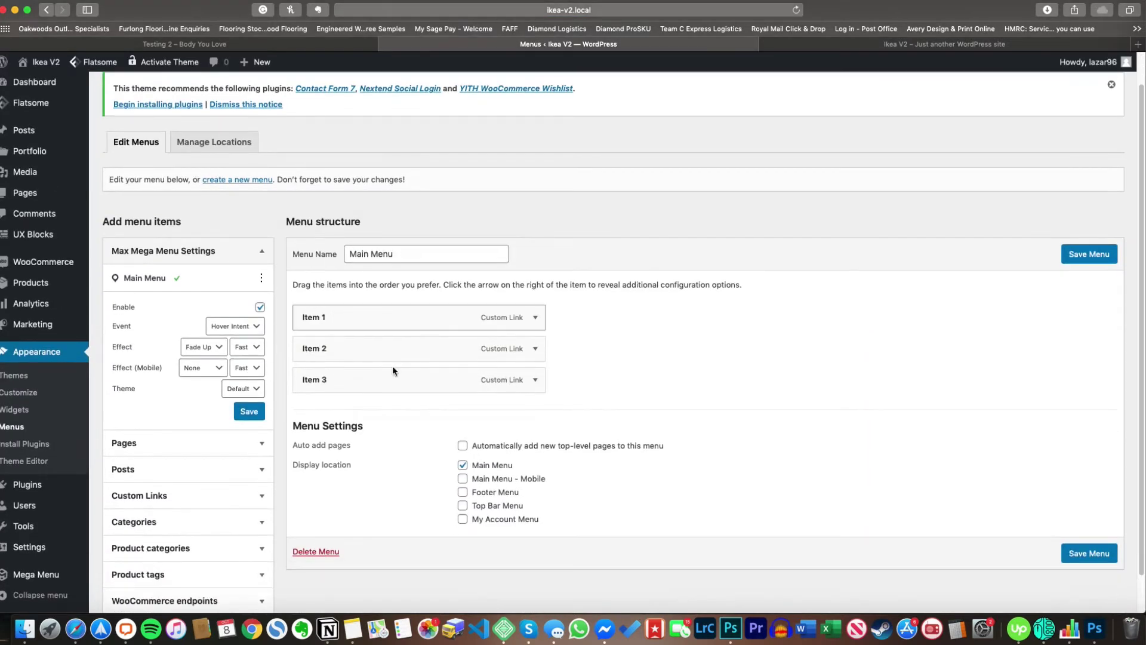
pyautogui.scroll(-1, 451, 492)
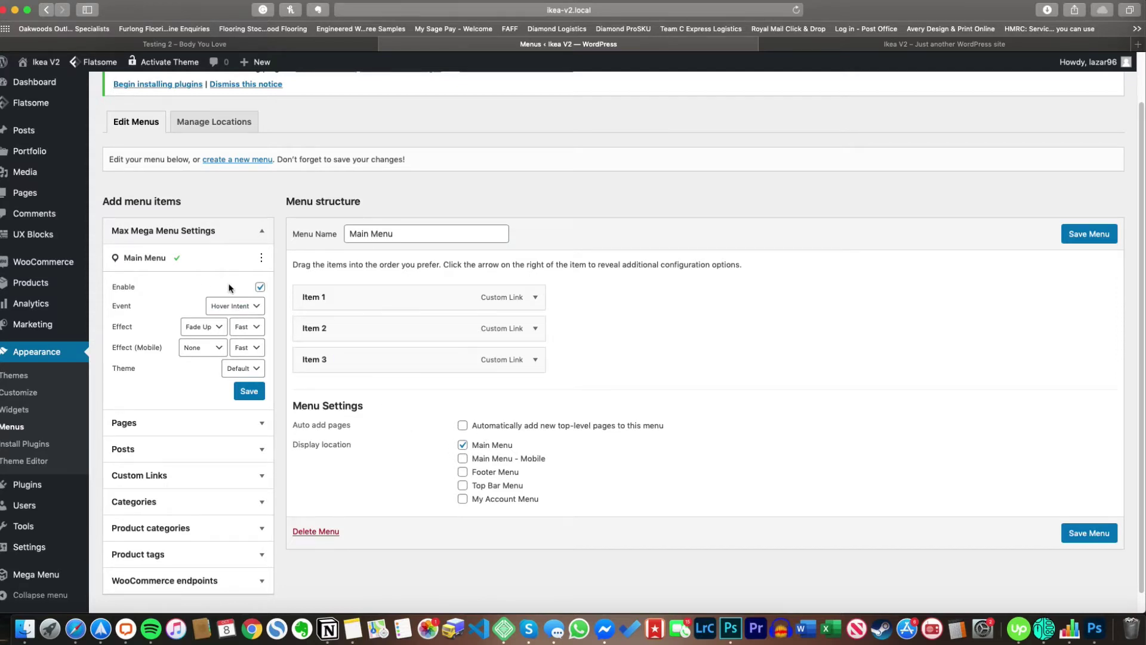
pyautogui.click(237, 255)
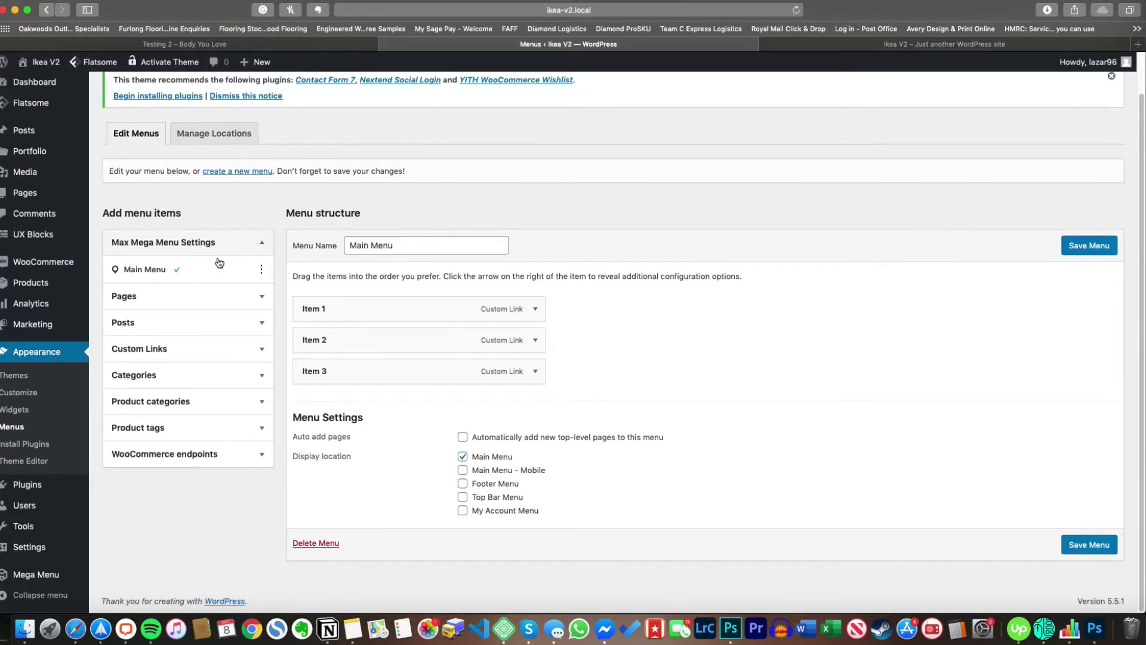
pyautogui.click(224, 272)
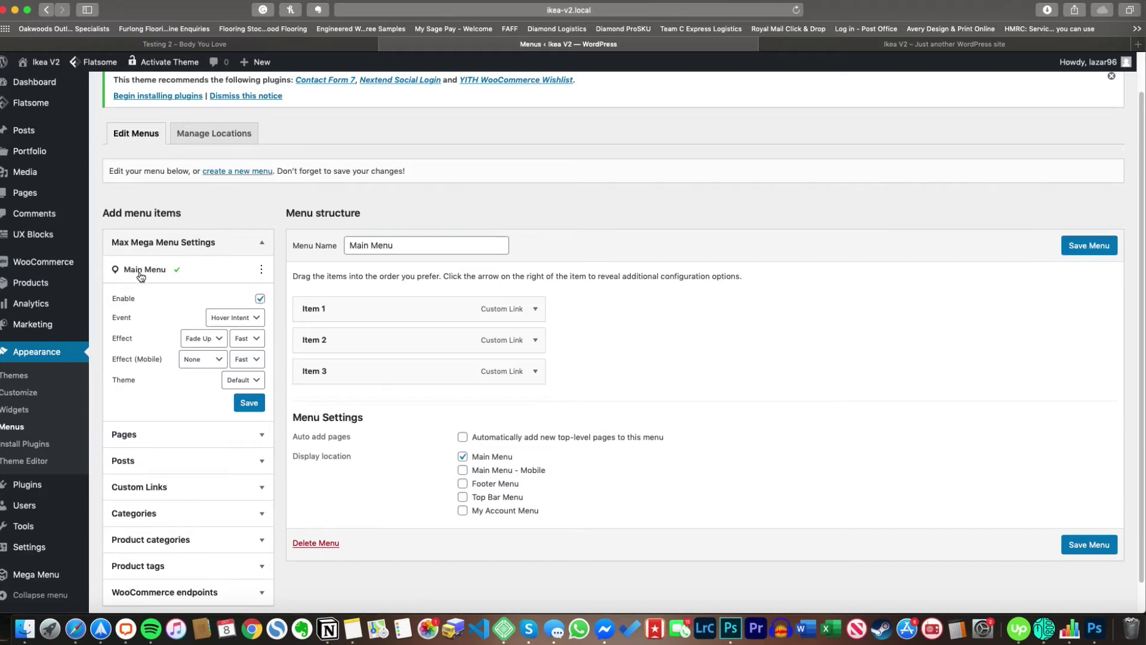
# Check the Main Menu's Event options, keep Hover Intent, and preview the Item 1 mega menu on the front page
pyautogui.click(232, 317)
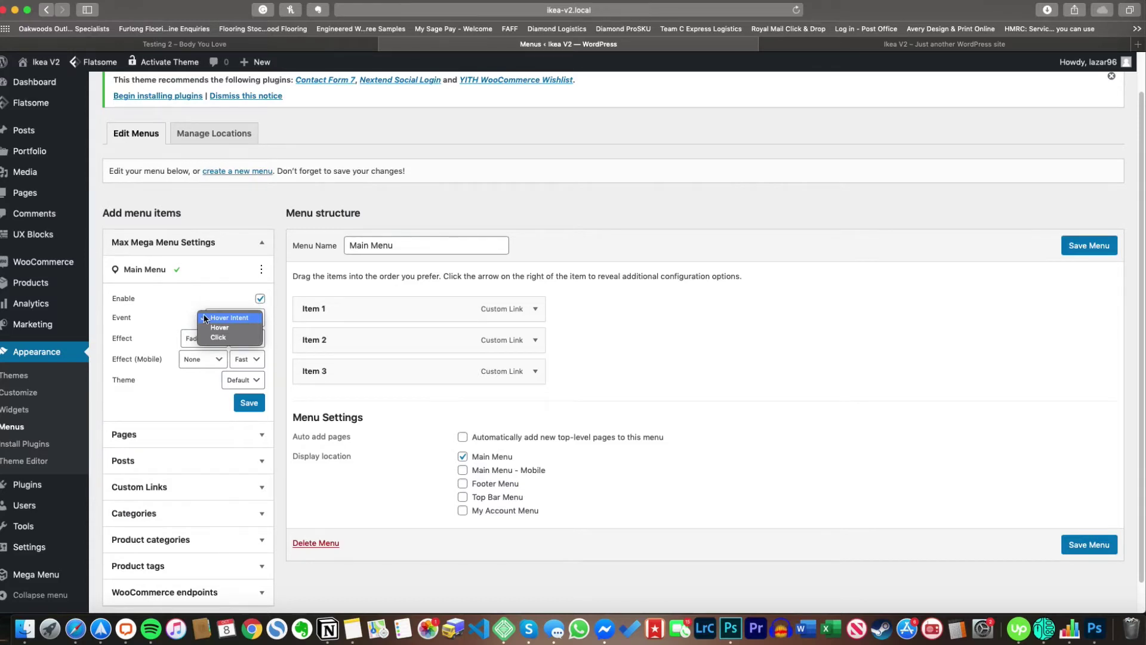
pyautogui.click(227, 317)
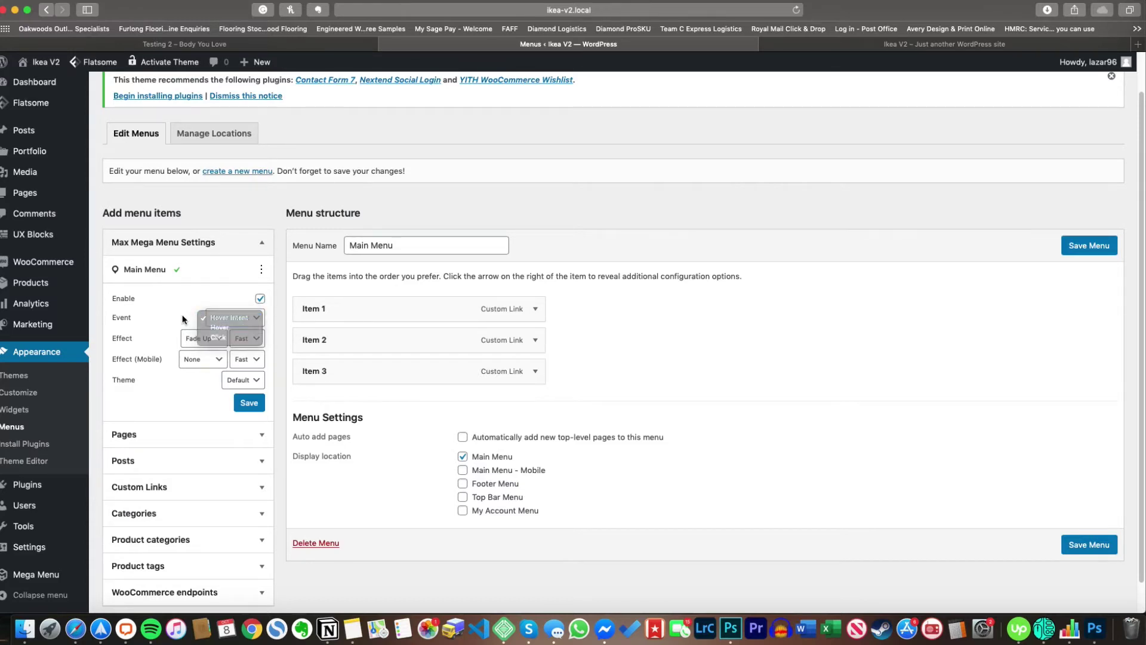
pyautogui.click(834, 45)
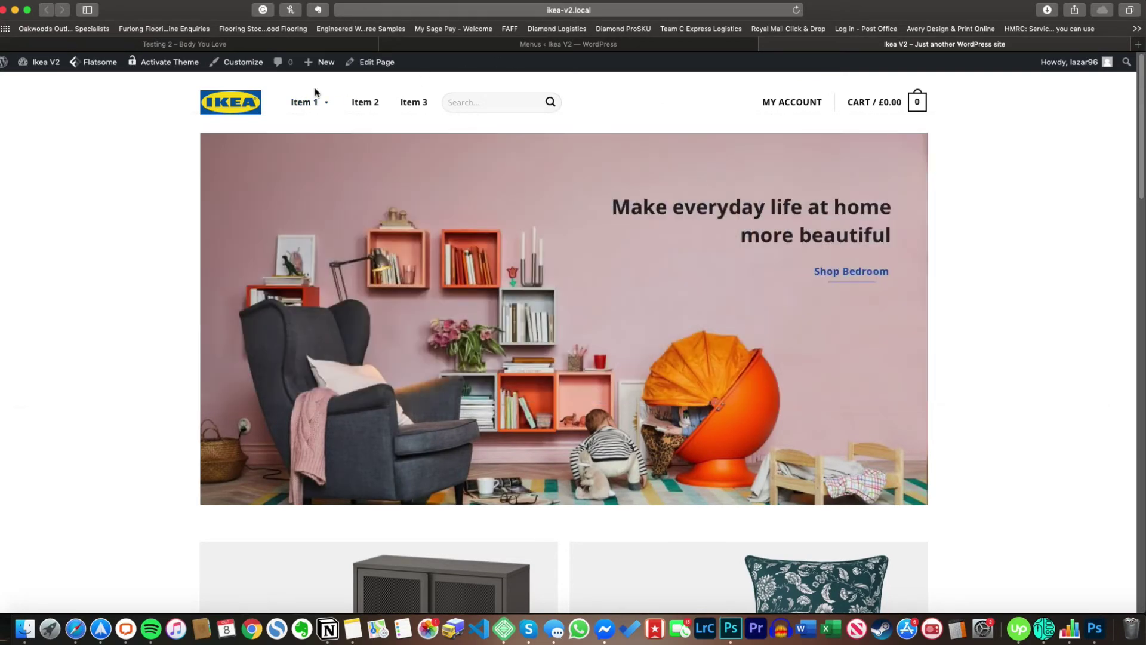
pyautogui.moveTo(312, 109)
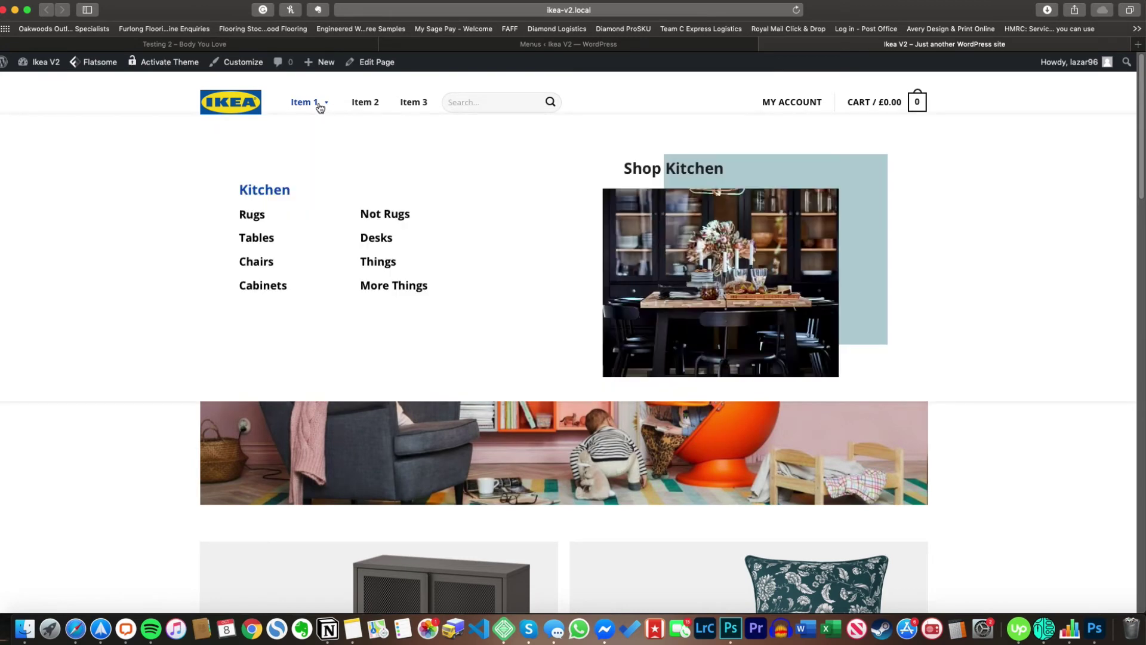
pyautogui.moveTo(323, 205)
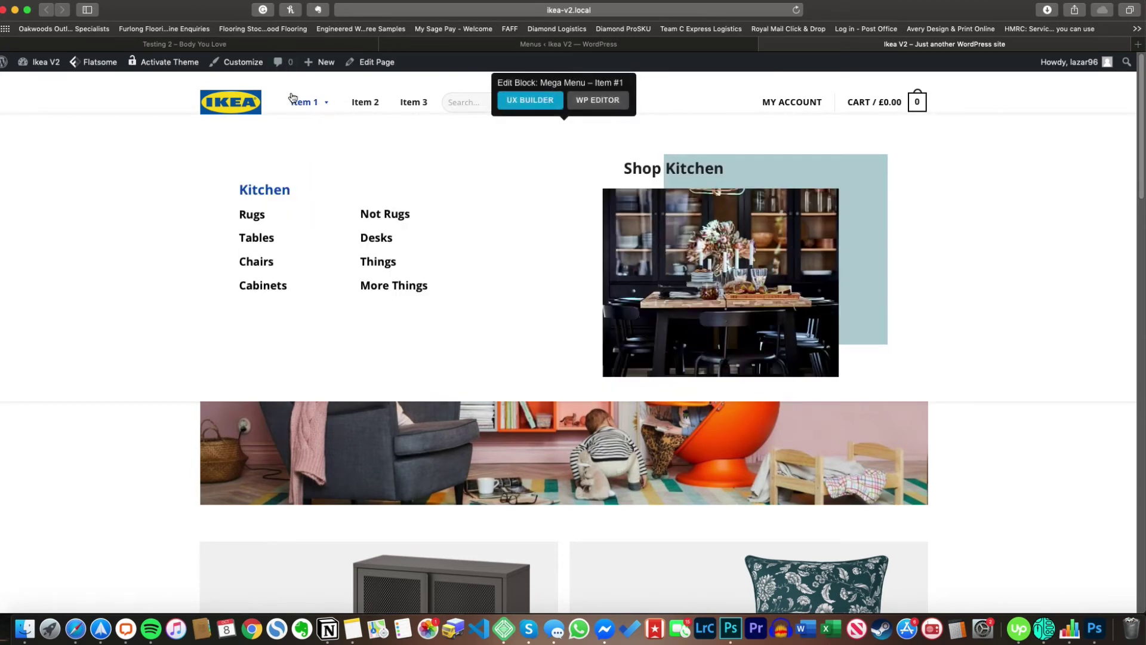
# Back in the menu editor, review the Main Menu's effect, speed and theme options, keeping Fade Up, Fast and Default
pyautogui.click(594, 43)
pyautogui.click(201, 340)
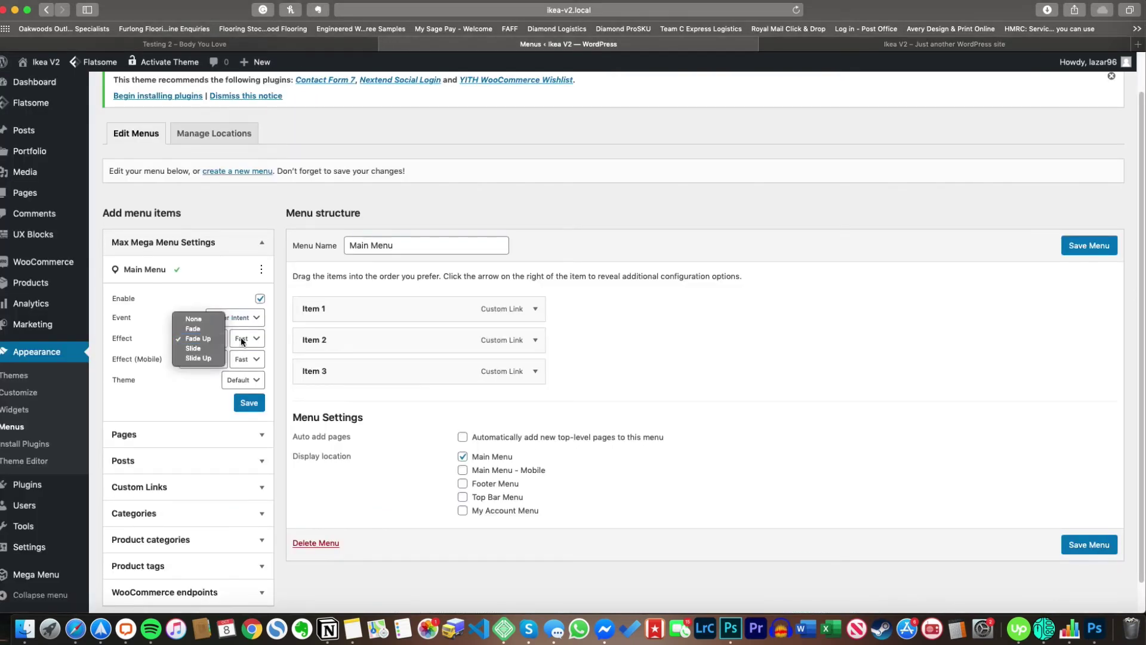
pyautogui.click(197, 338)
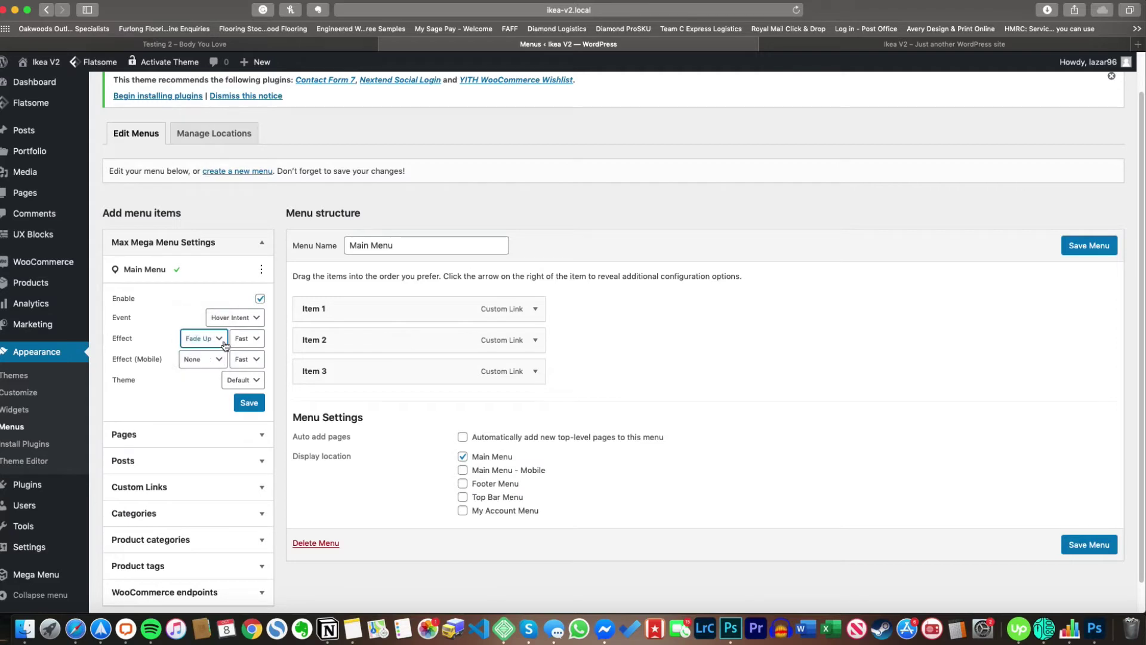
pyautogui.click(236, 338)
pyautogui.click(159, 333)
pyautogui.click(242, 380)
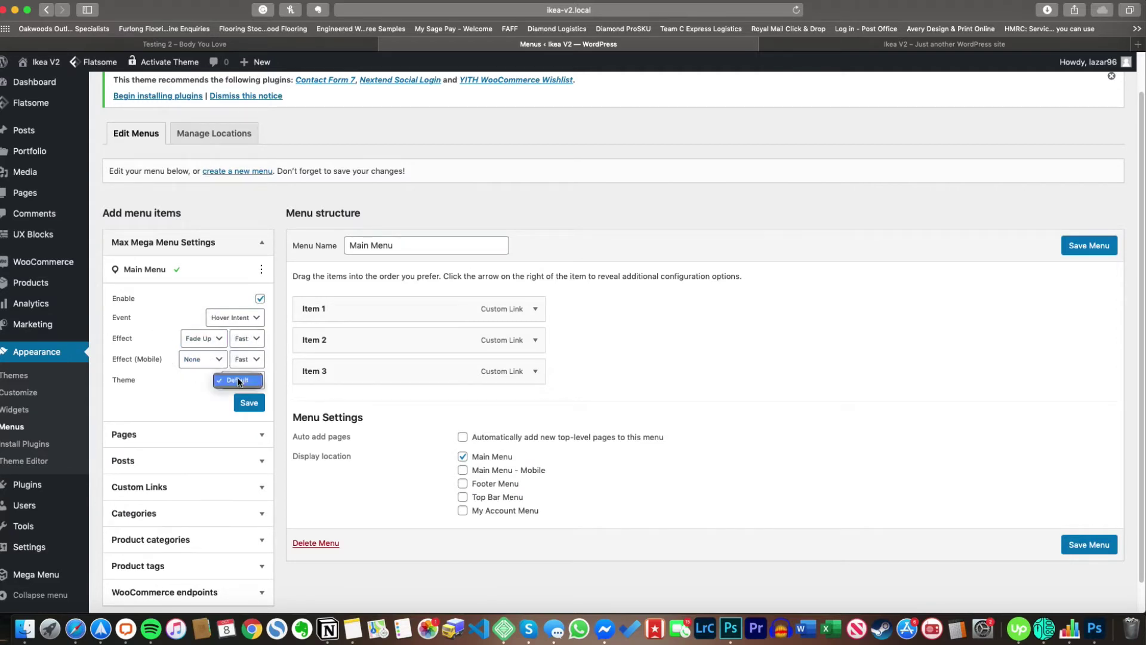
pyautogui.click(171, 378)
pyautogui.scroll(-1, 170, 374)
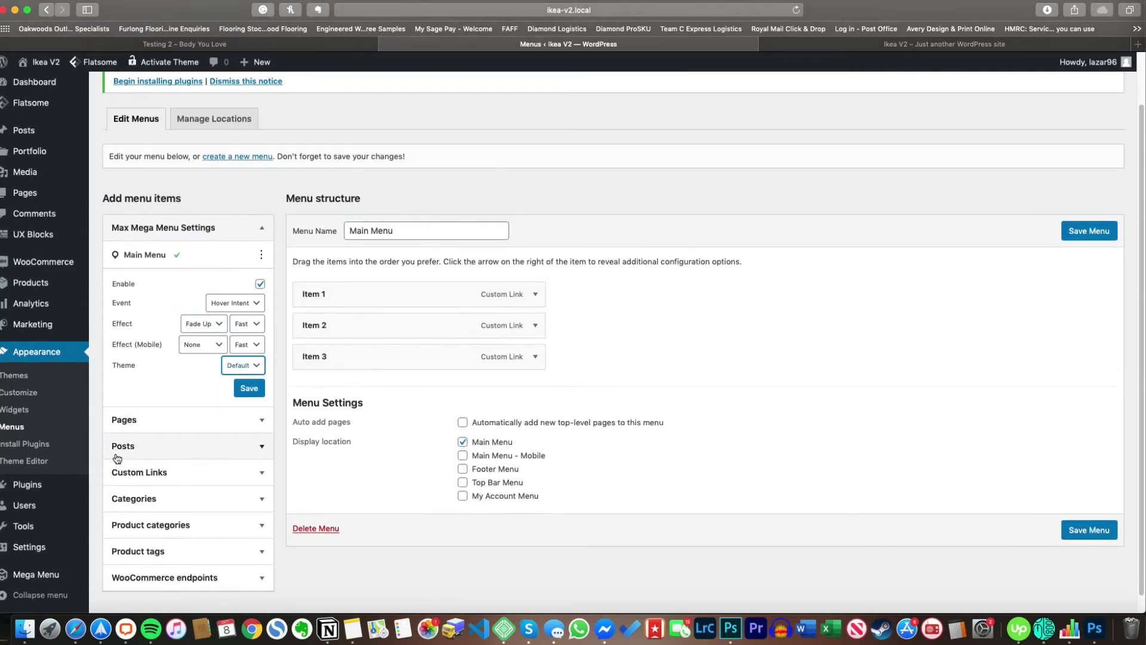
# Open the UX Blocks list in a new tab and edit the Mega Menu – Item #1 block with UX Builder
pyautogui.moveTo(36, 574)
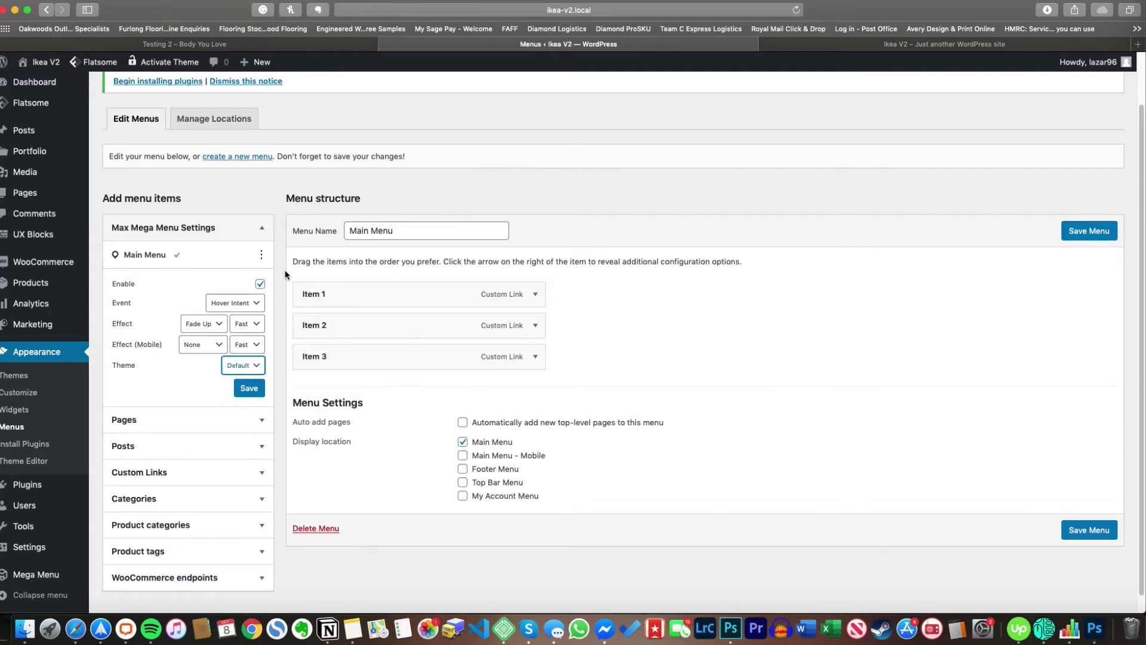
pyautogui.scroll(3, 285, 274)
pyautogui.moveTo(46, 242)
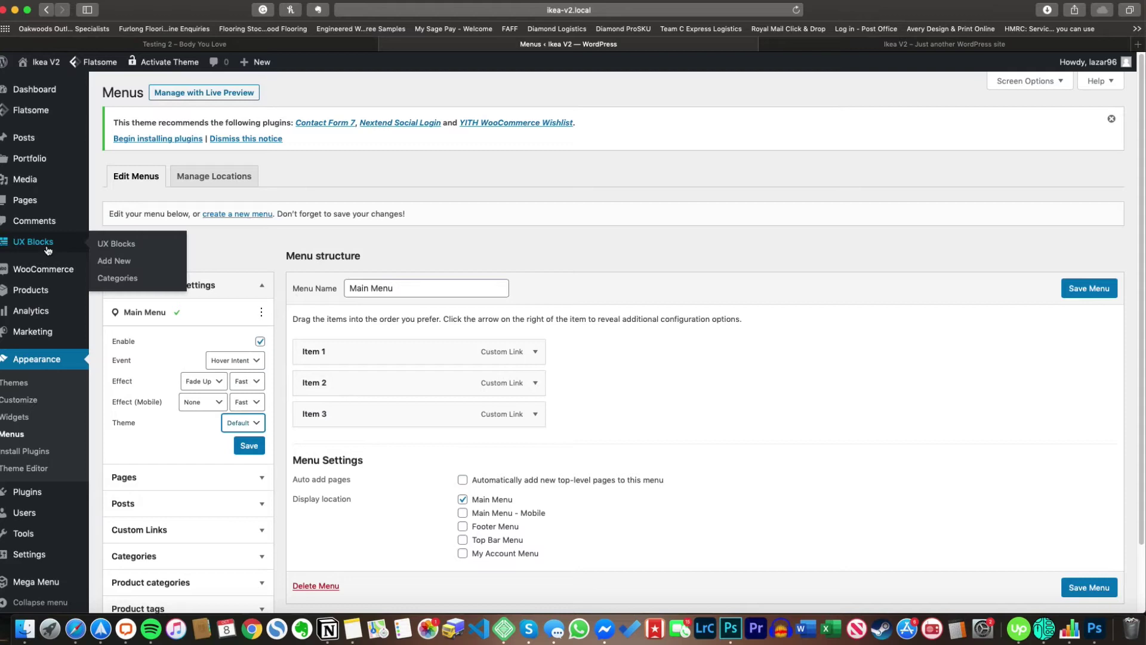
pyautogui.keyDown('super'); pyautogui.click(123, 245); pyautogui.keyUp('super')
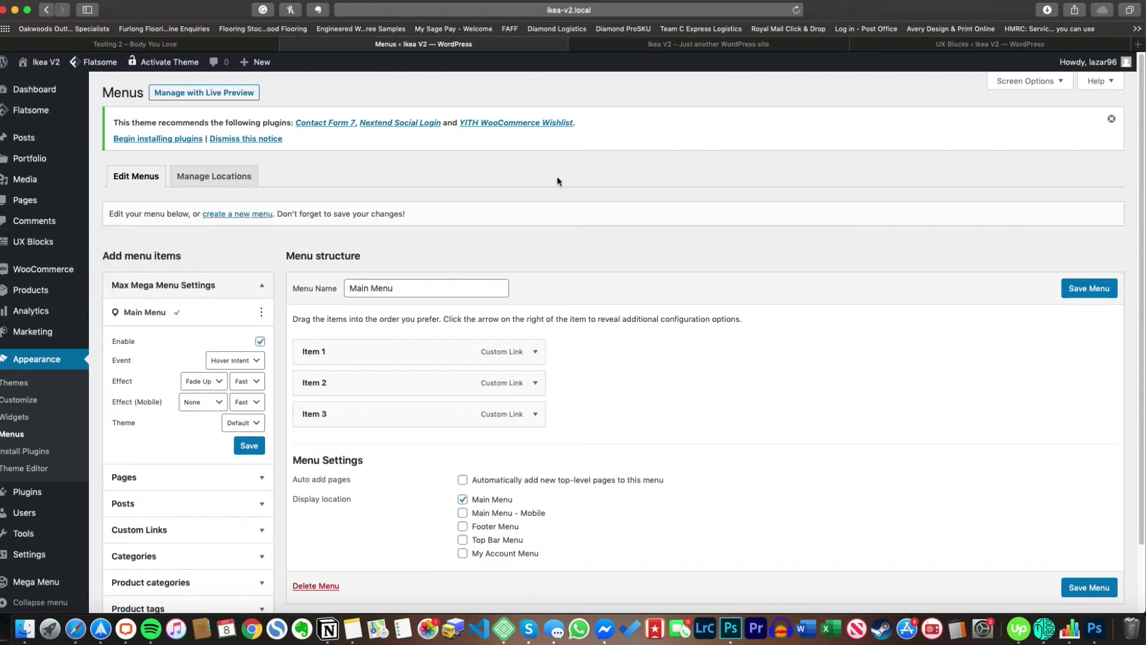
pyautogui.click(955, 45)
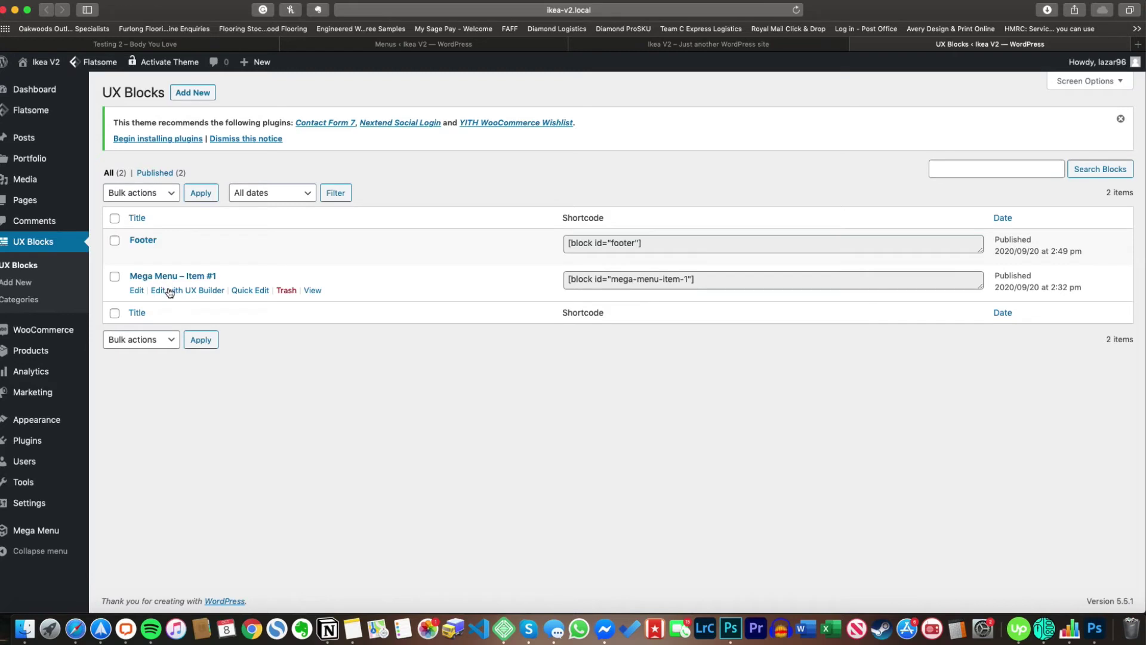
pyautogui.click(170, 291)
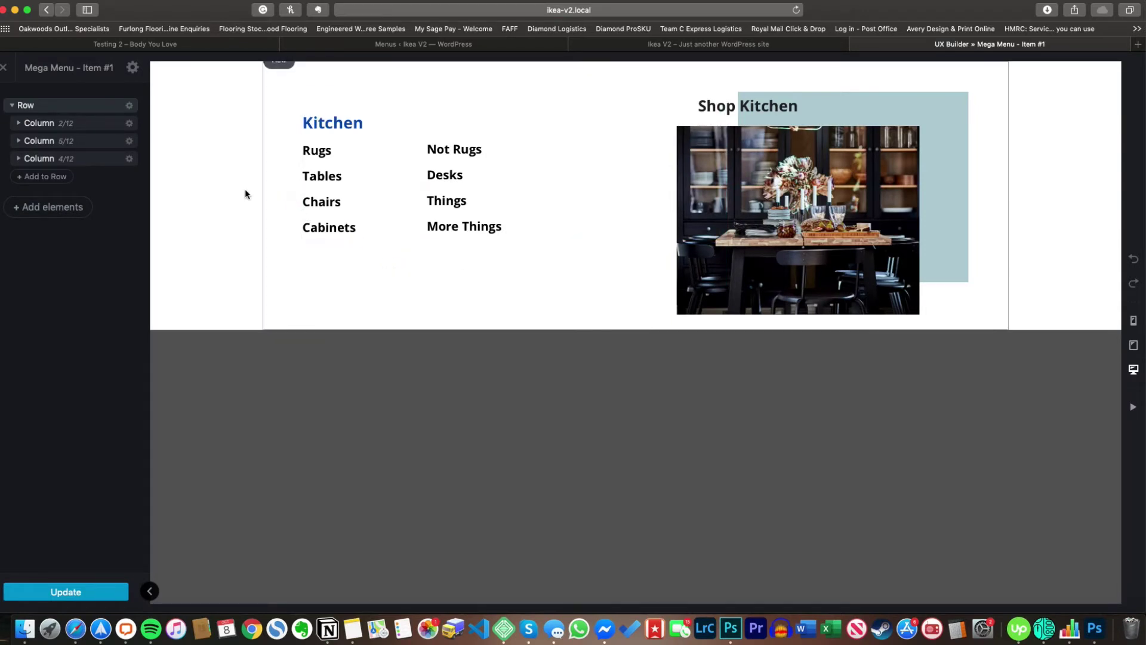
# Examine the block's row structure and the contents of its columns, including the Kitchen link list
pyautogui.click(64, 106)
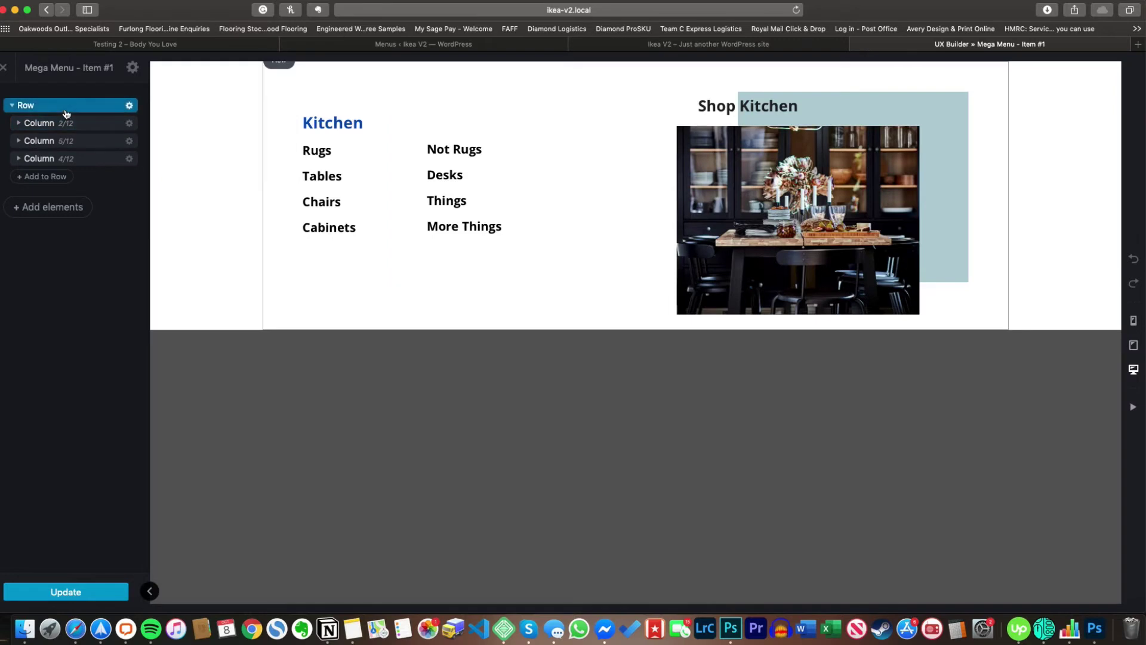
pyautogui.click(61, 123)
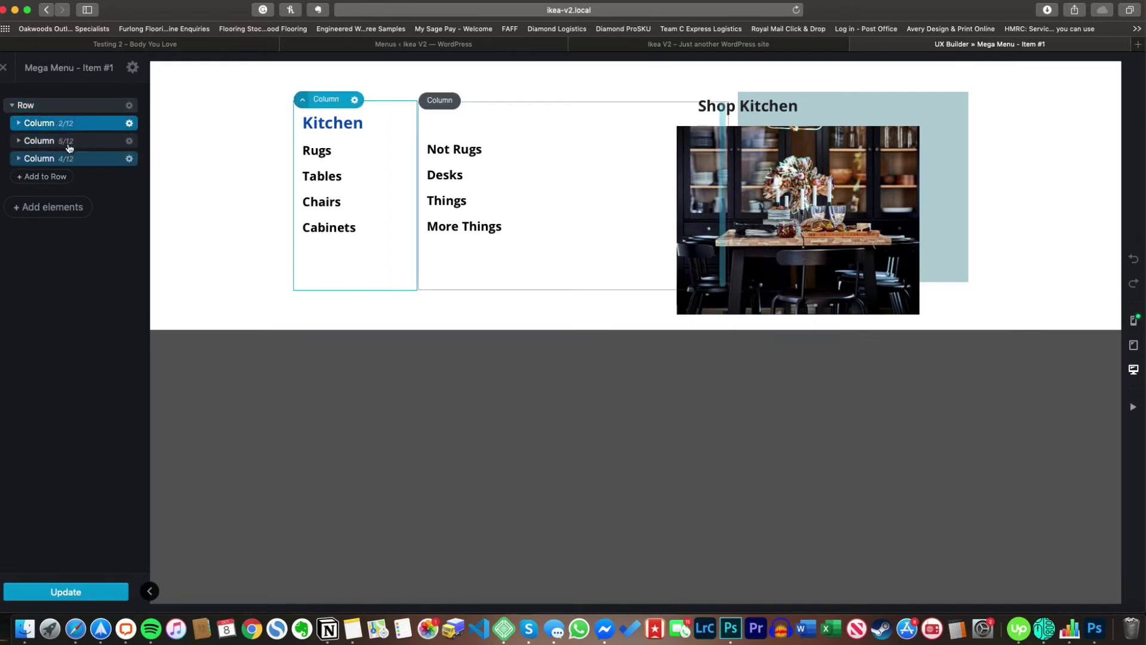
pyautogui.click(66, 194)
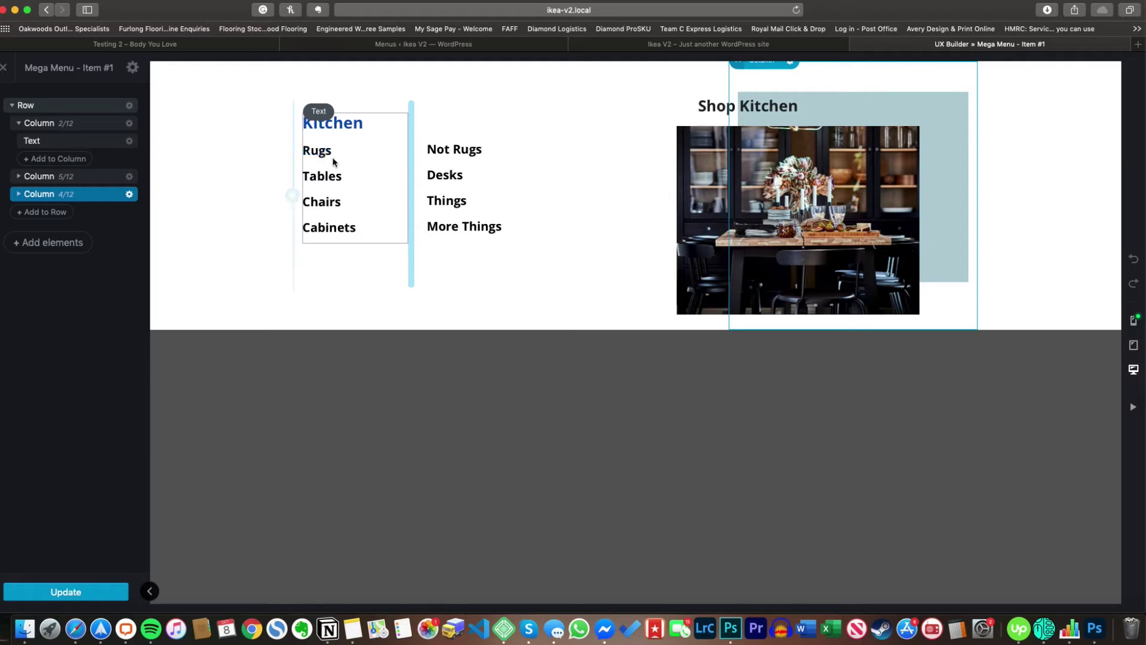
pyautogui.click(329, 186)
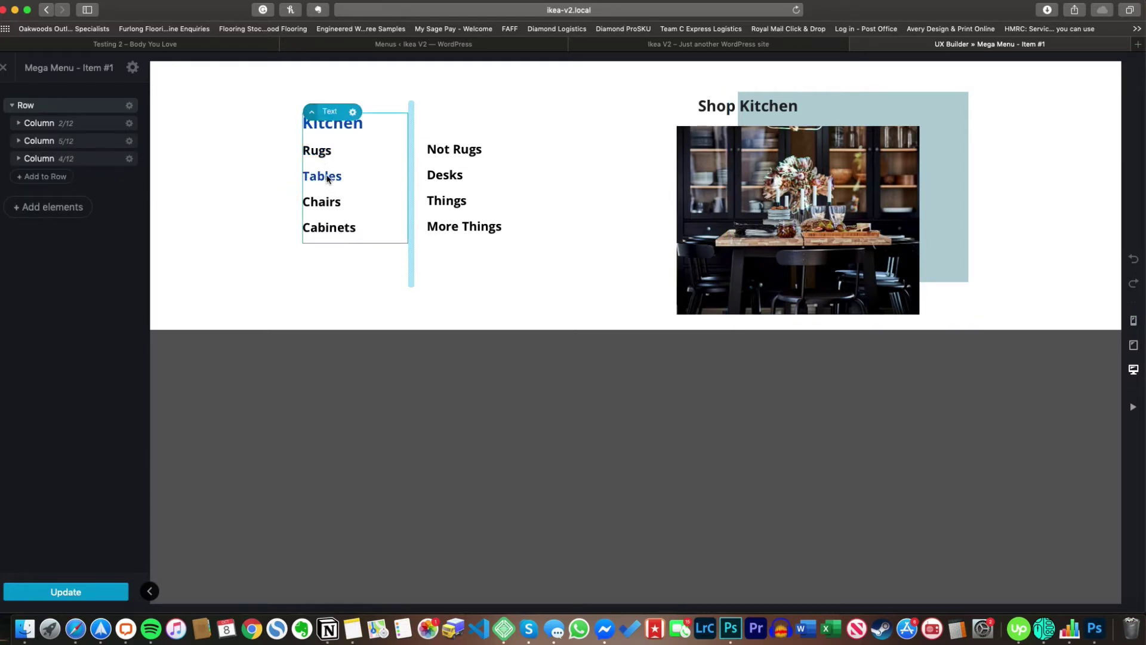
# Open the Kitchen text element, check it in the text editor, cancel, and highlight the Rugs link's menu-mega-item class in the HTML
pyautogui.doubleClick(320, 158)
pyautogui.moveTo(135, 239); pyautogui.dragTo(134, 426)
pyautogui.click(53, 158)
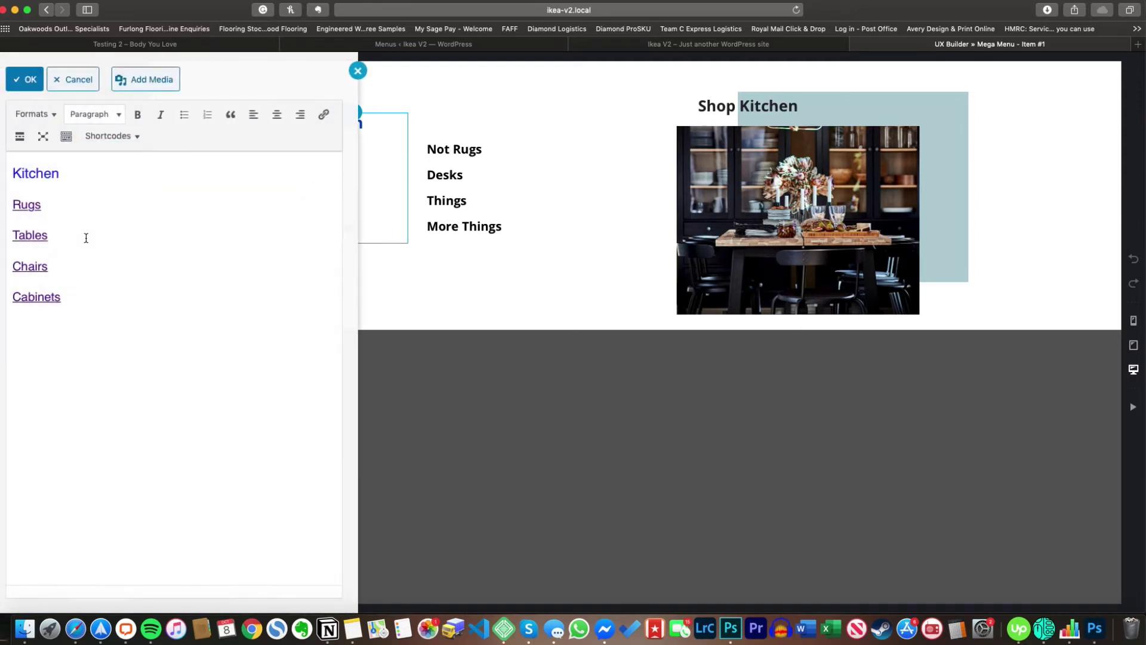
pyautogui.click(67, 81)
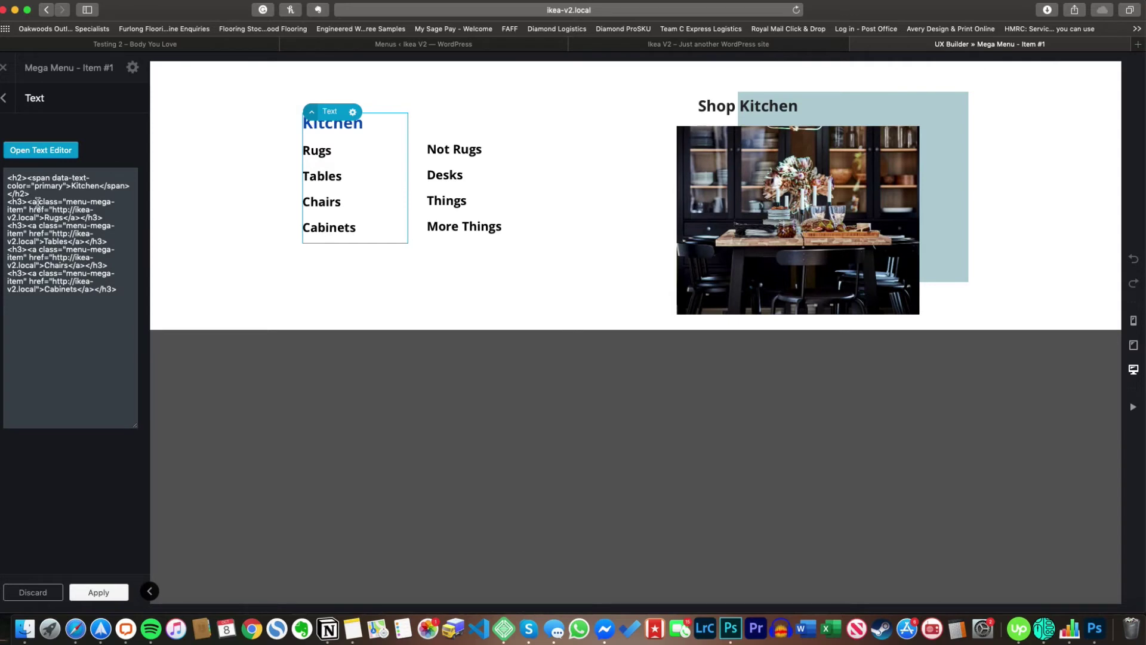
pyautogui.moveTo(29, 202)
pyautogui.mouseDown()
pyautogui.moveTo(67, 203)
pyautogui.moveTo(28, 210)
pyautogui.mouseUp()
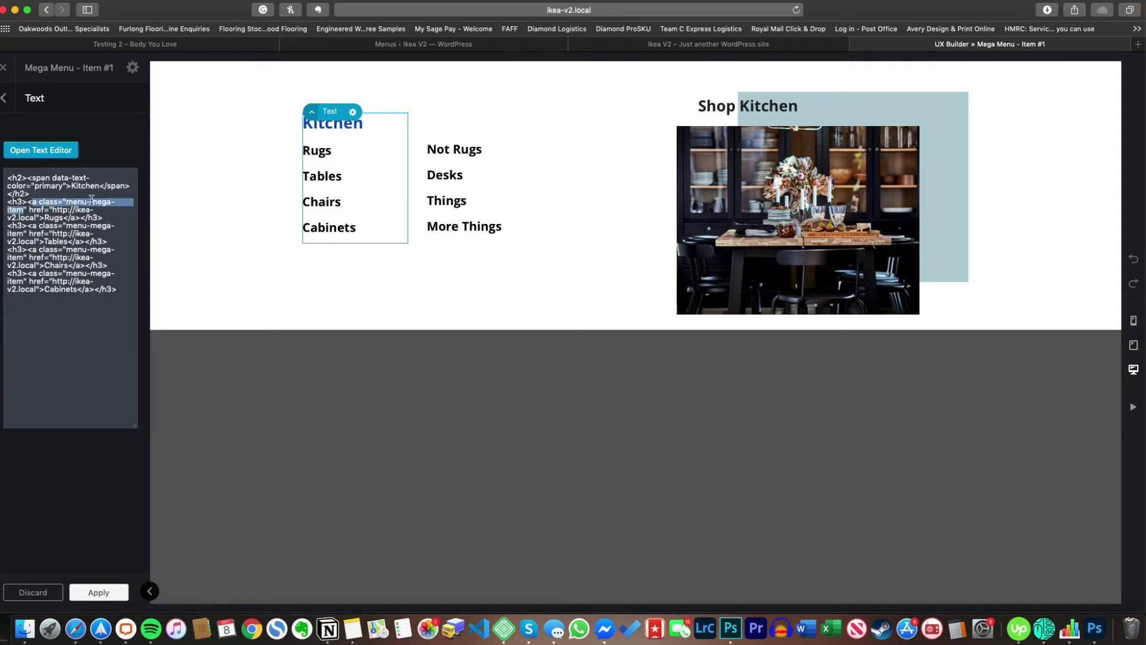
# In the Customizer's Additional CSS, highlight the .menu-mega-item color and hover rules, and return to the UX Builder
pyautogui.click(710, 43)
pyautogui.click(242, 63)
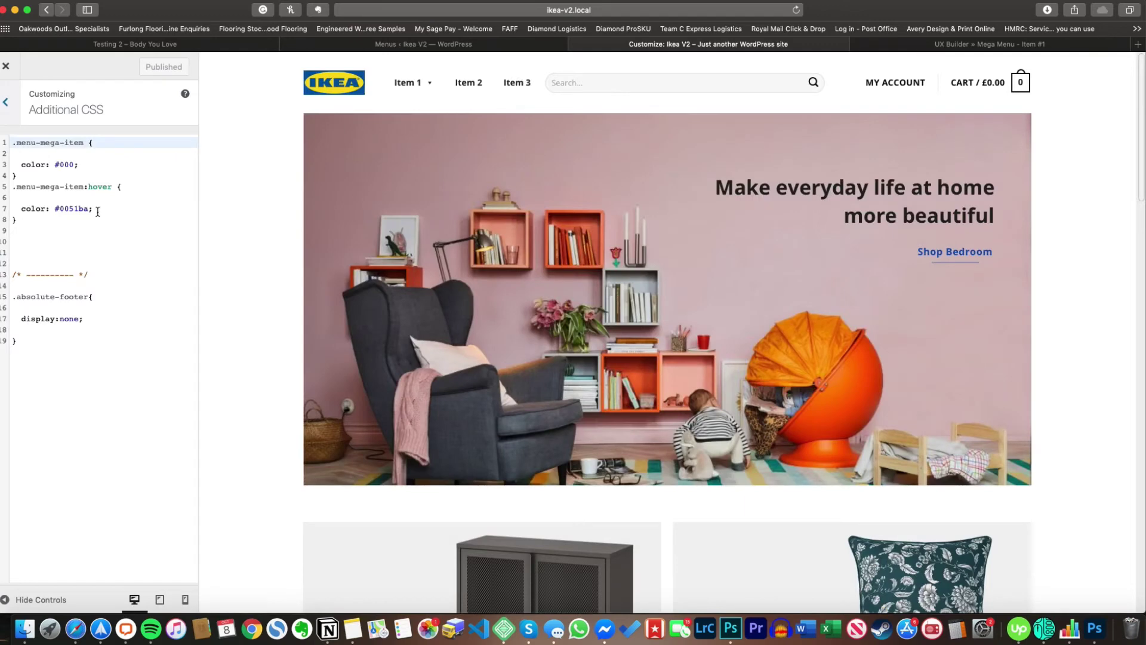
pyautogui.moveTo(78, 164); pyautogui.dragTo(2, 146)
pyautogui.moveTo(96, 238); pyautogui.dragTo(4, 177)
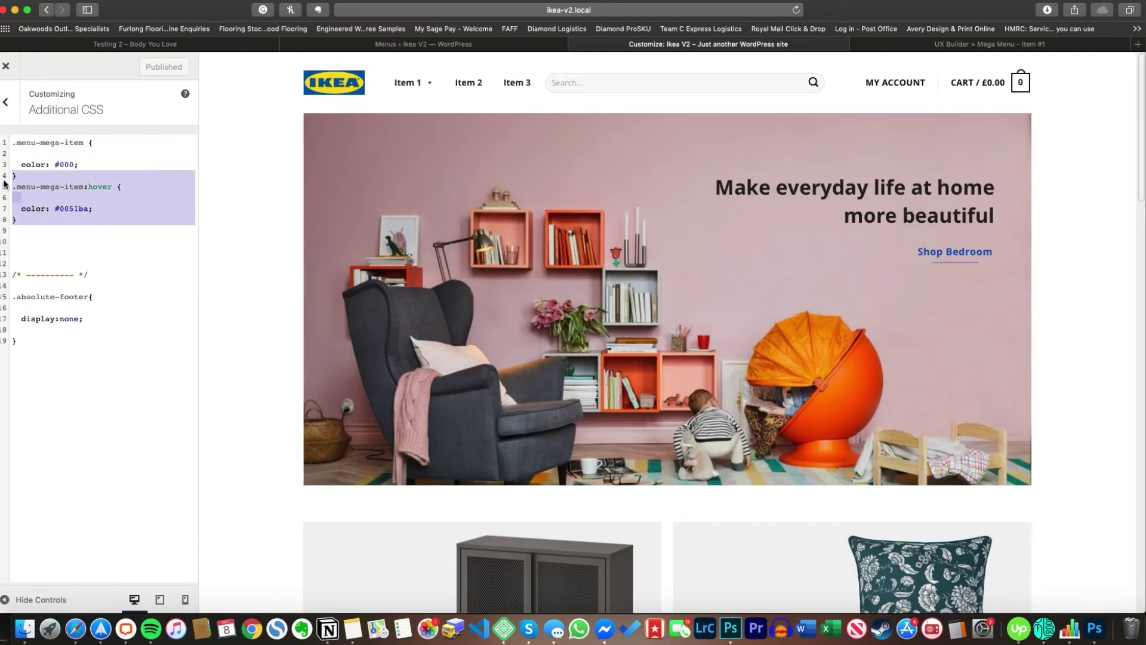
pyautogui.hotkey('ctrl', 'Tab')
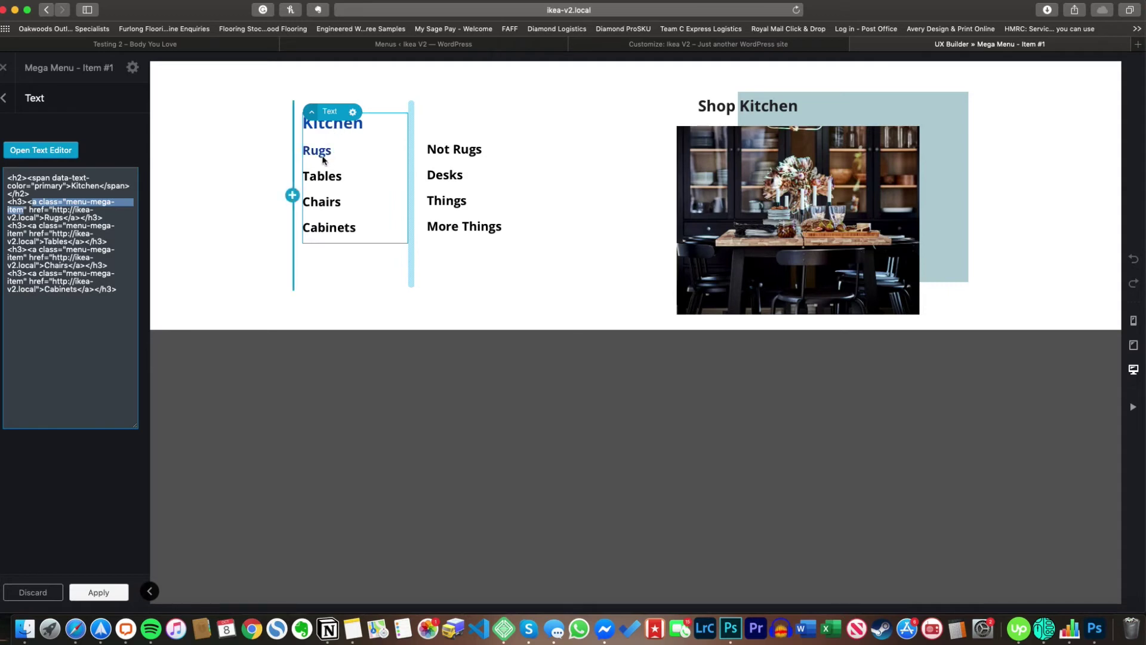
# Apply the Kitchen text element, and inspect the Shop Kitchen image's settings and the banner's nested elements
pyautogui.click(114, 591)
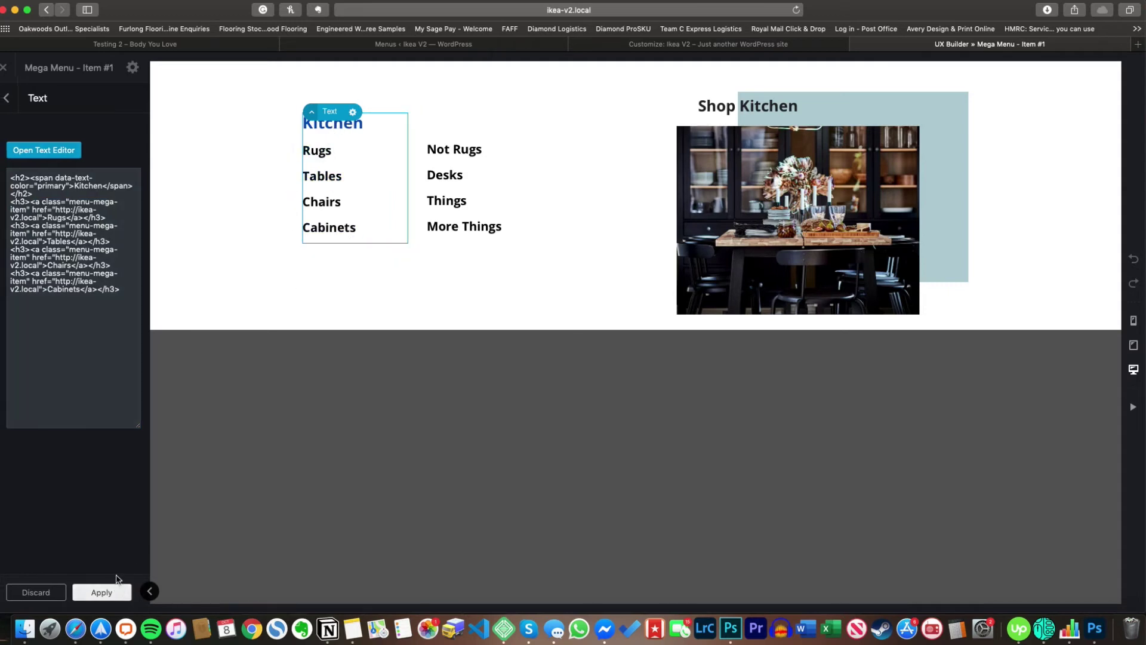
pyautogui.click(66, 194)
pyautogui.click(798, 175)
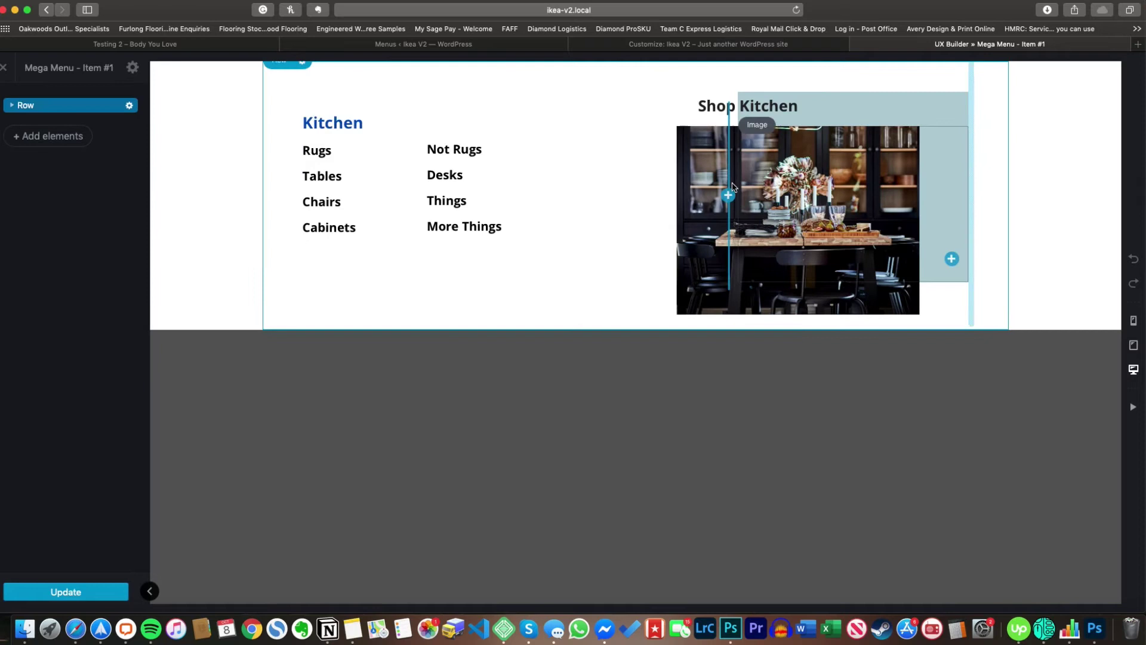
pyautogui.click(798, 174)
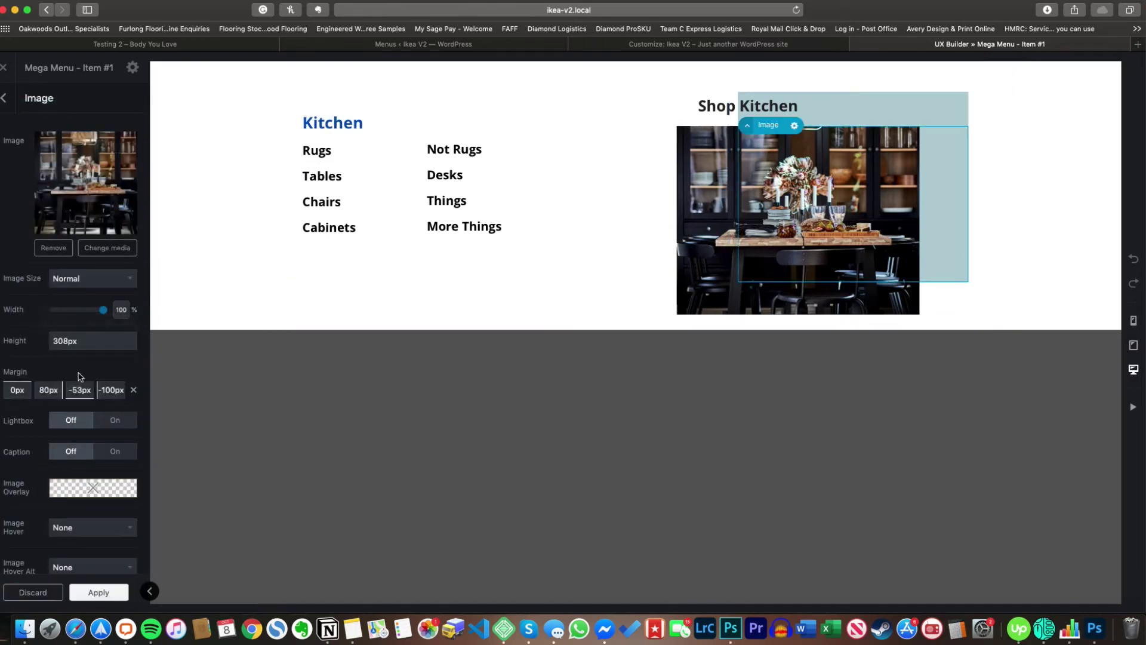
pyautogui.click(4, 98)
pyautogui.click(43, 233)
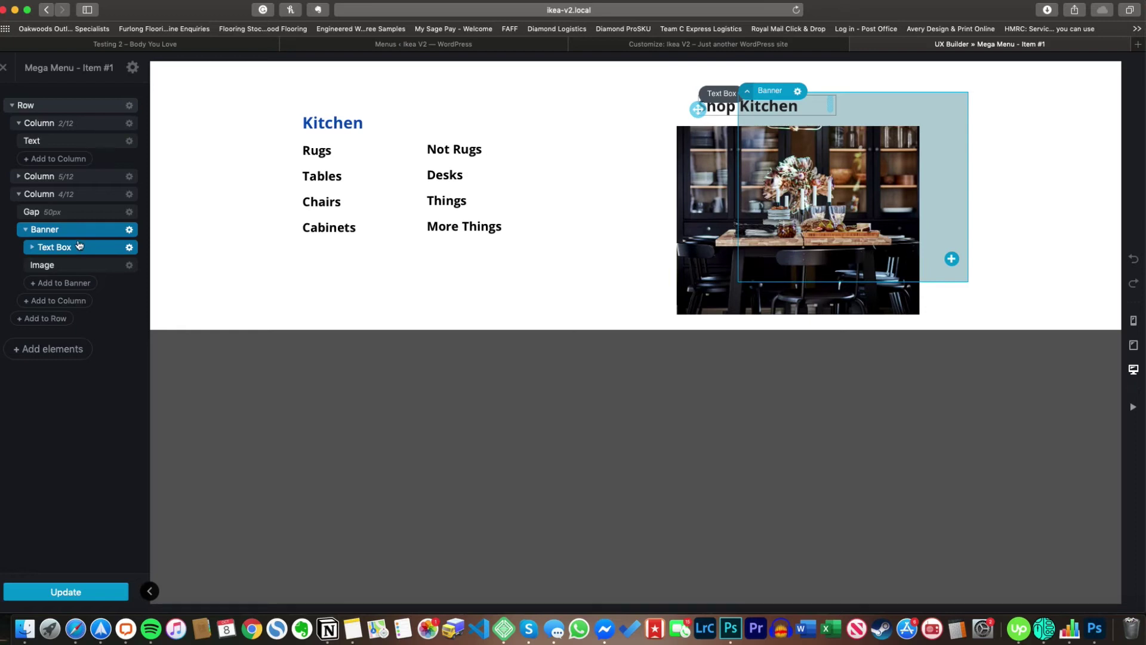
# Exit the UX Builder and copy the Mega Menu – Item #1 block's shortcode from the UX Blocks list
pyautogui.click(10, 67)
pyautogui.press('Return')
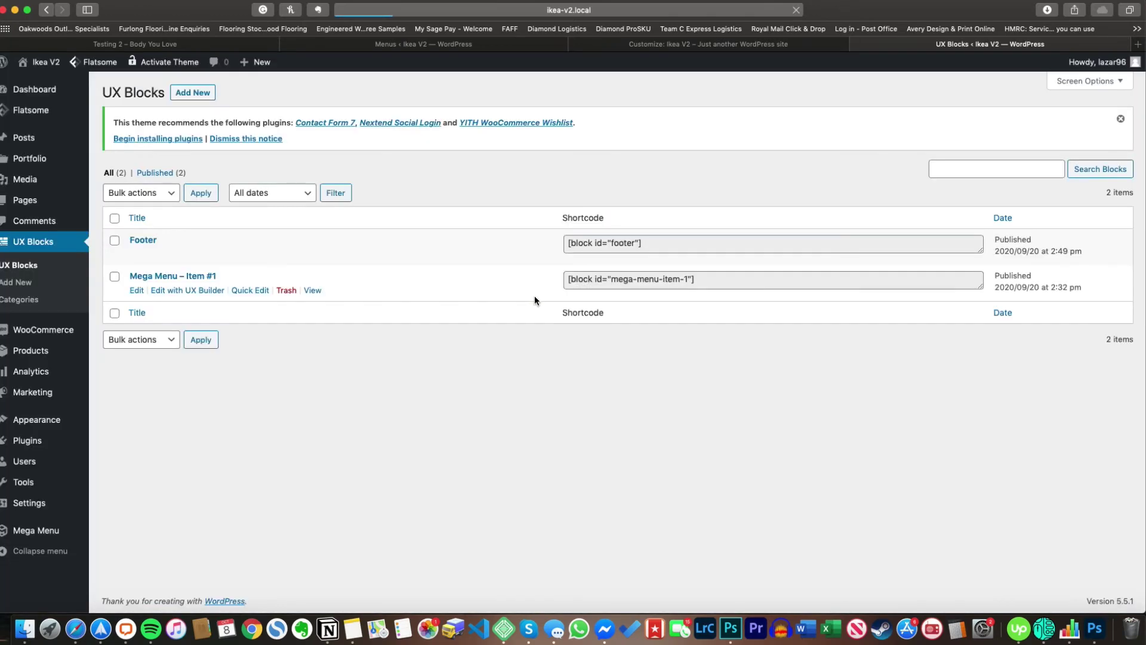
pyautogui.moveTo(700, 279); pyautogui.dragTo(559, 278)
pyautogui.press('super+c')
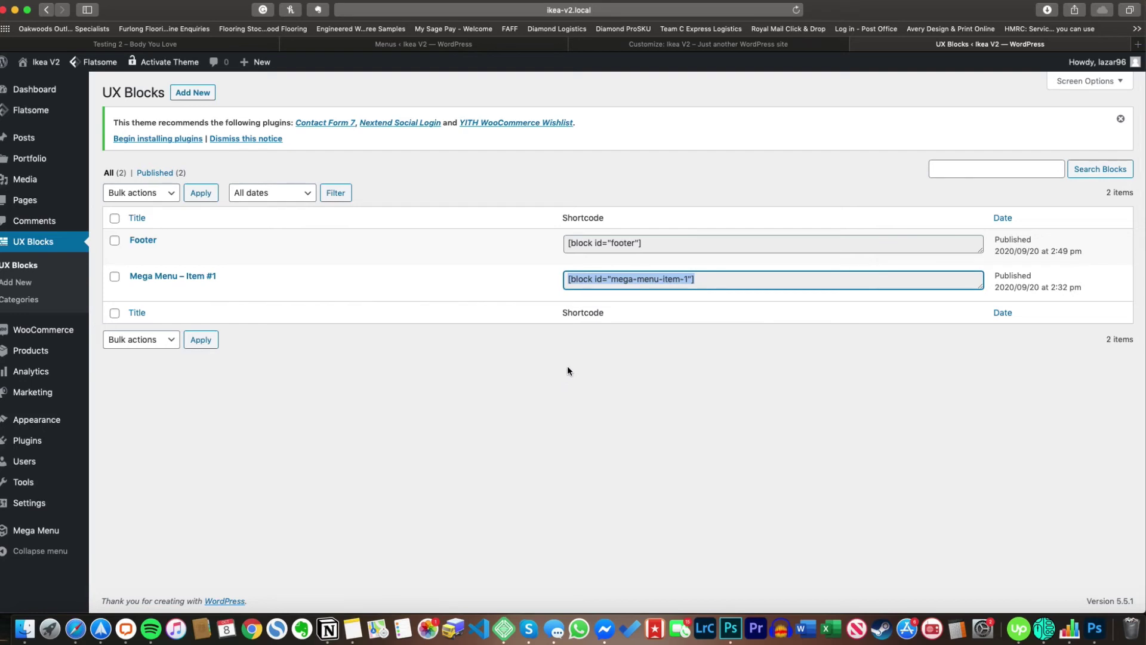
# Look over the Main Menu items in the menu editor, and open the store's front page in the UX Blocks tab
pyautogui.click(468, 46)
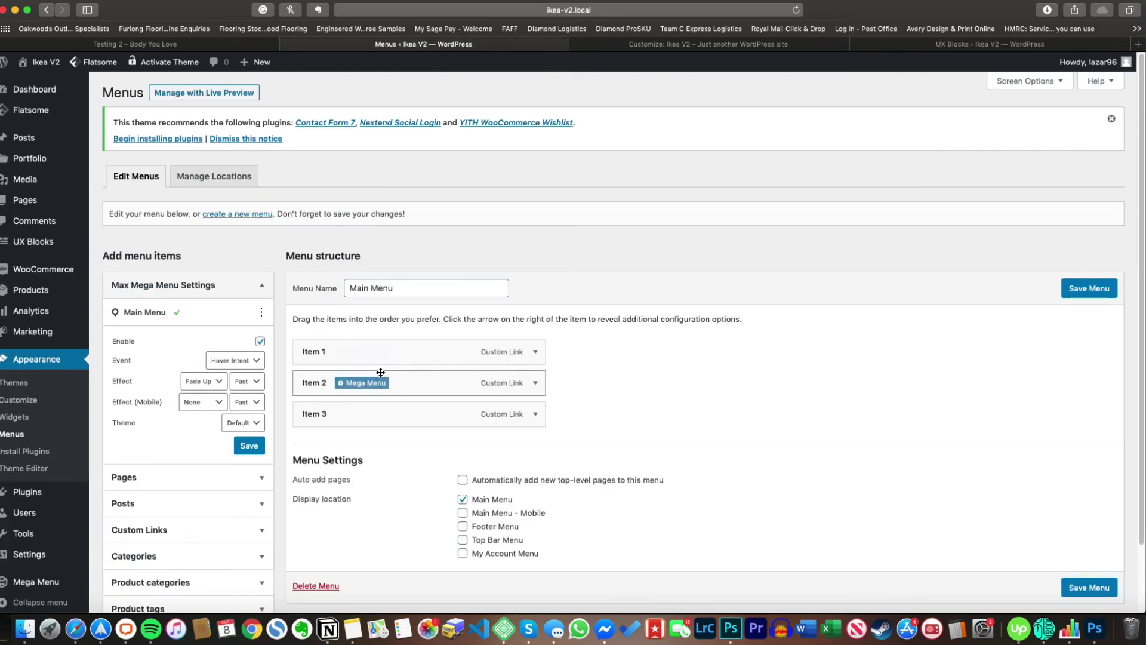
pyautogui.moveTo(340, 355)
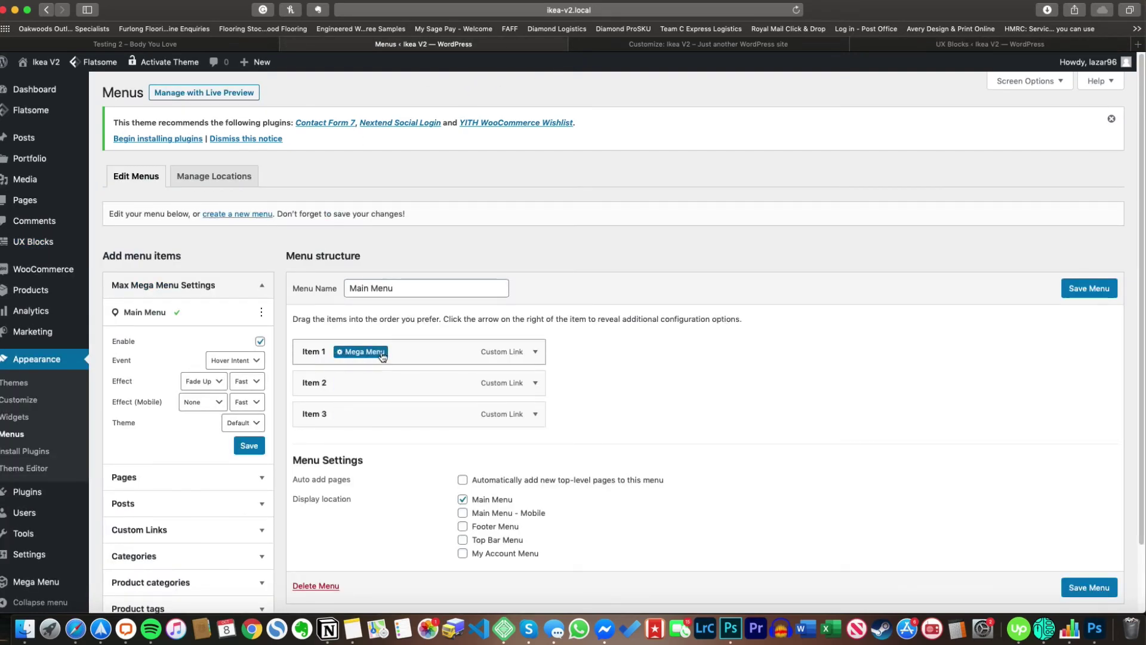
pyautogui.moveTo(364, 385)
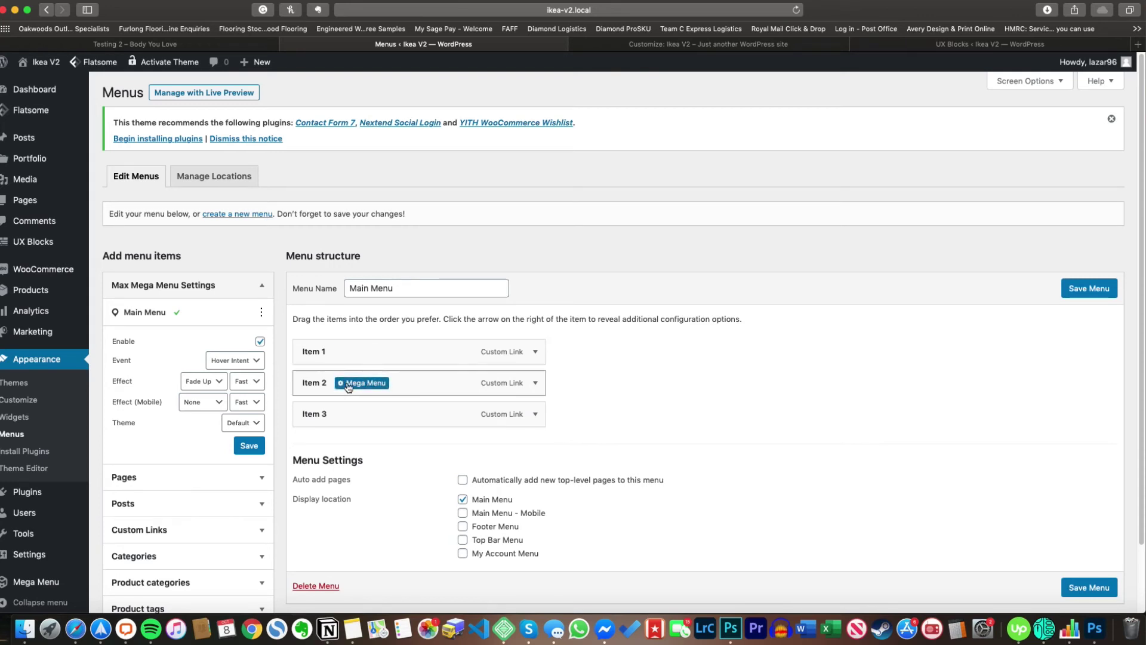
pyautogui.click(891, 48)
pyautogui.click(42, 73)
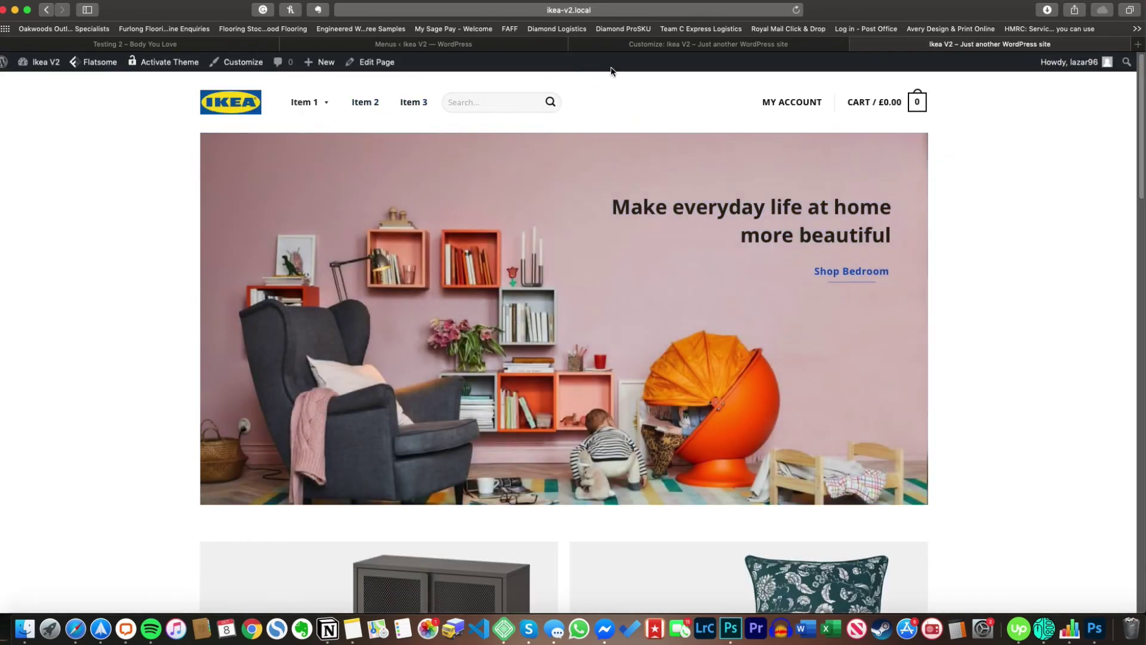
# Back in the menu editor, check Item 2's sub menu display mode in its mega menu settings and close them
pyautogui.click(655, 46)
pyautogui.click(488, 48)
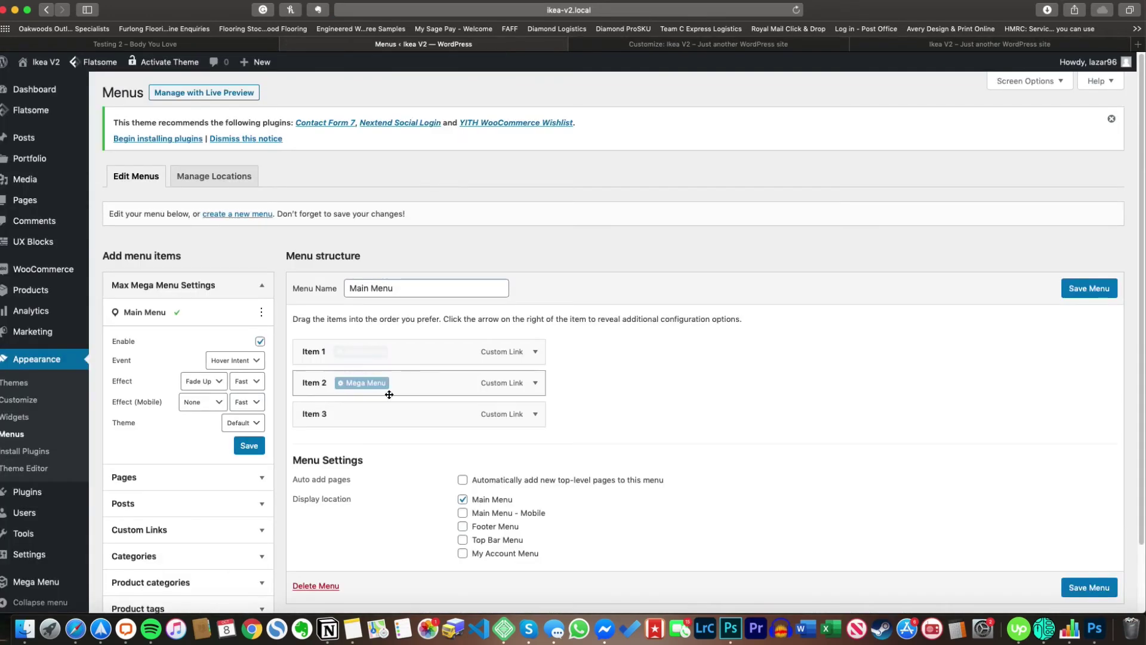
pyautogui.click(366, 383)
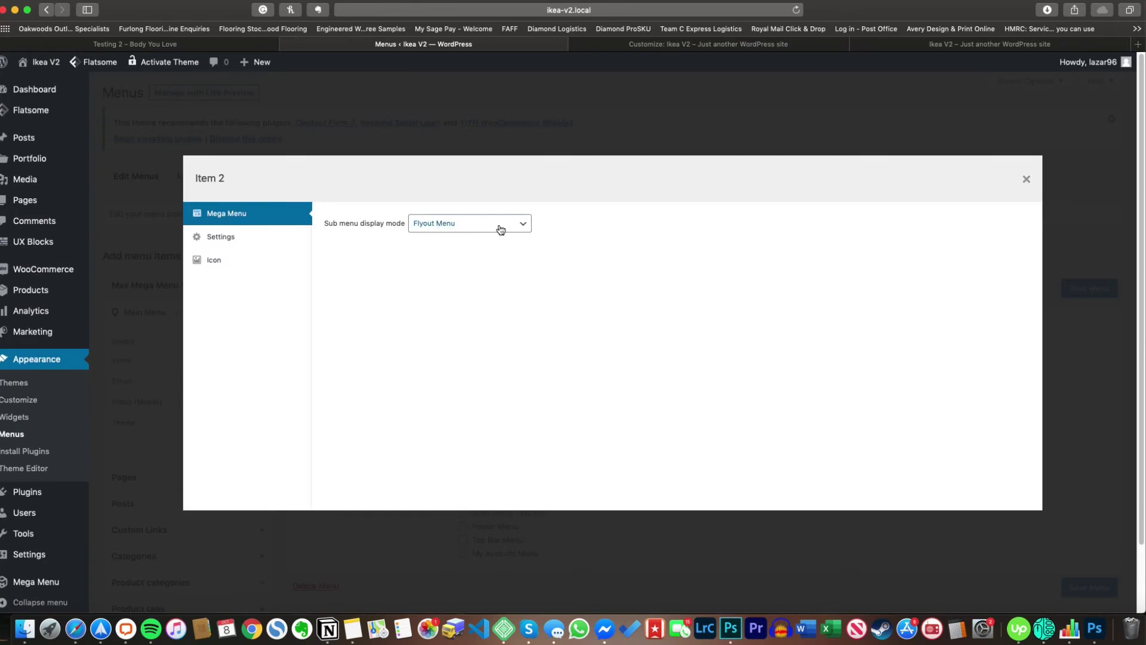
pyautogui.click(1026, 179)
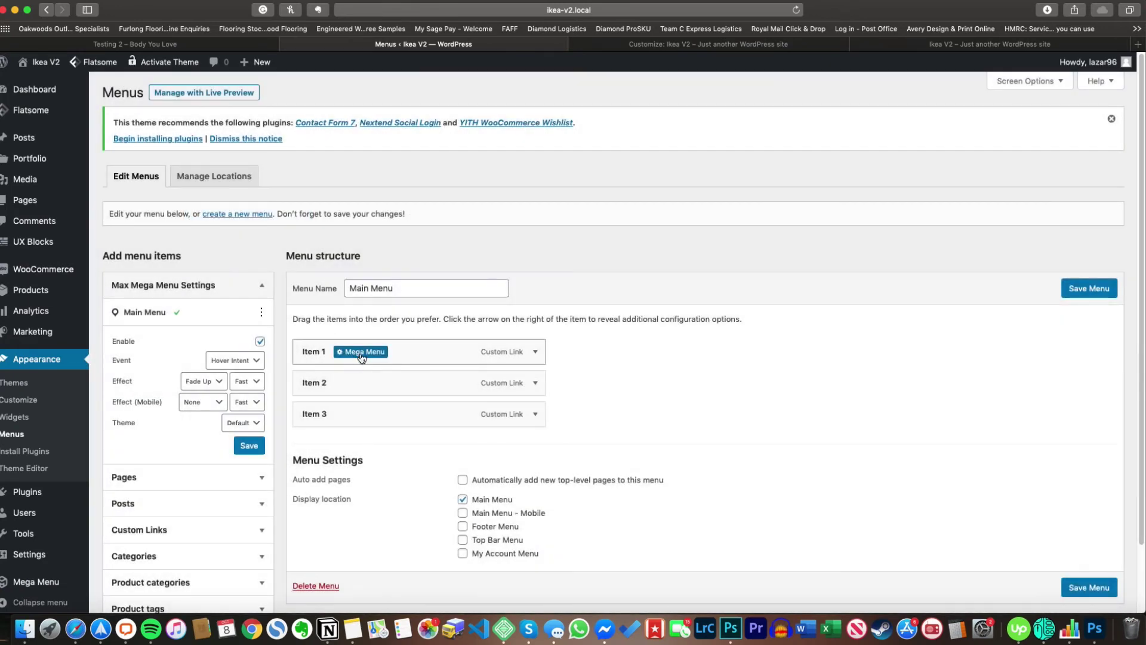
# In Item 1's mega menu settings, keep Mega Menu - Grid Layout and replace the existing Text widget with a new Text widget
pyautogui.click(361, 352)
pyautogui.click(504, 224)
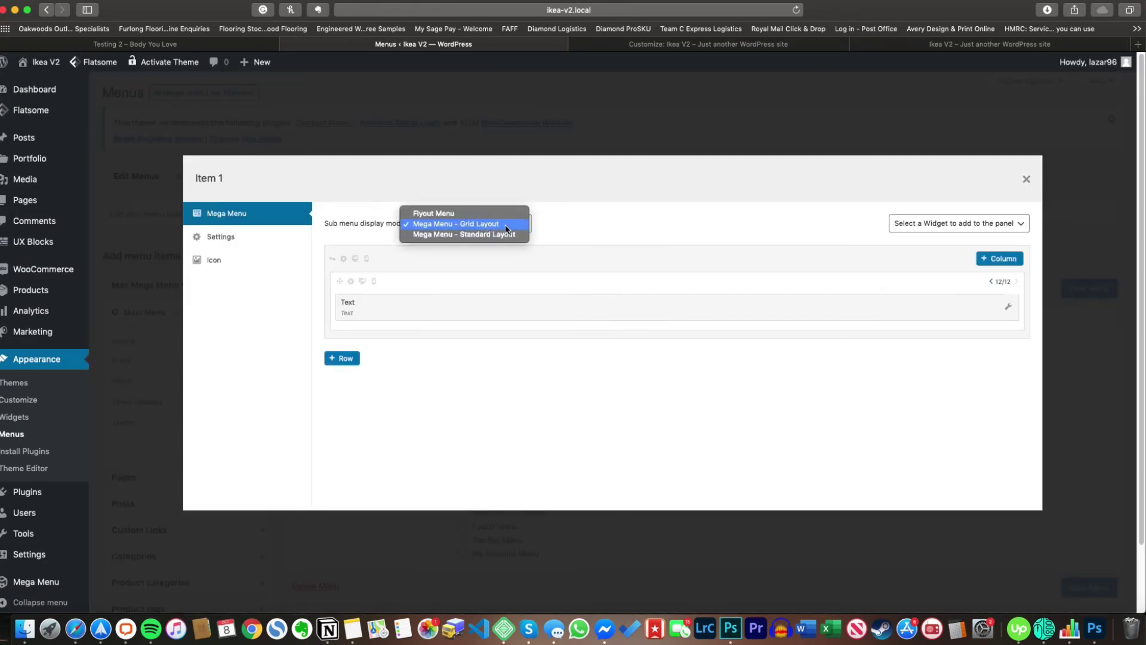
pyautogui.click(503, 223)
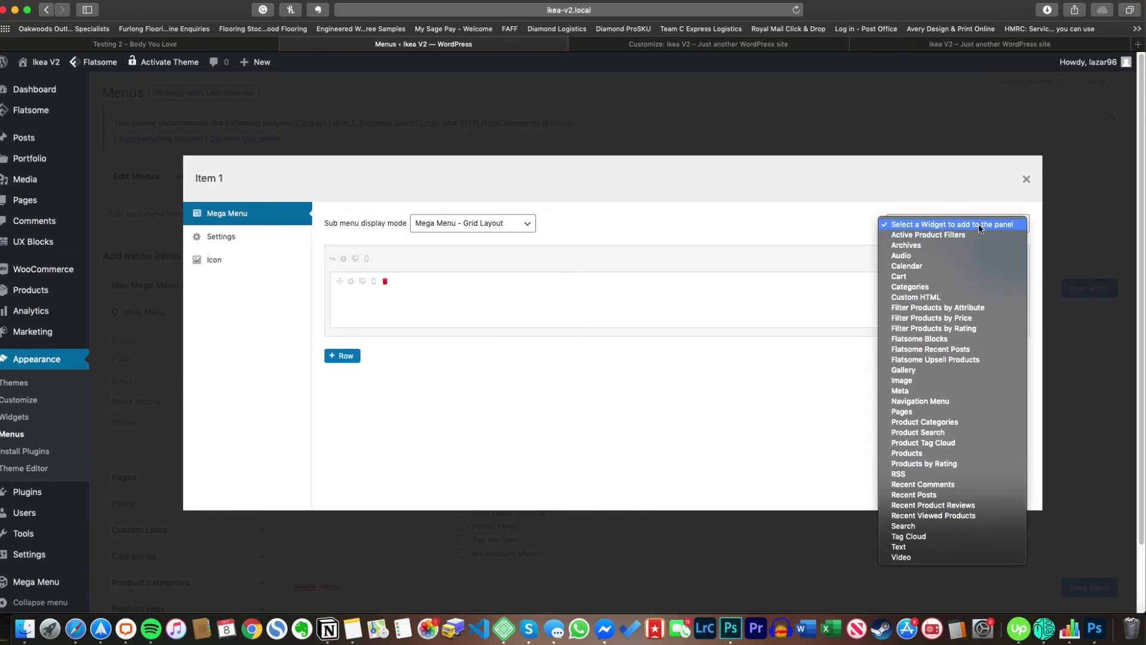
pyautogui.click(910, 547)
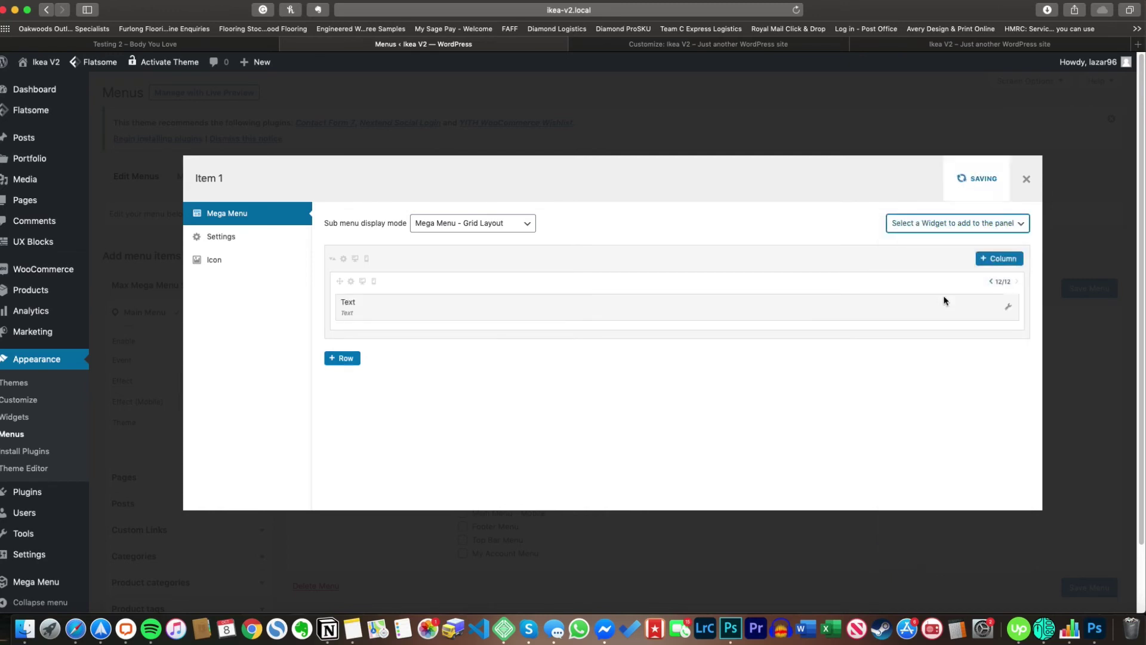
# Paste [block id="mega-menu-item-1"] into Item 1's Text widget, save the widget, and save the Main Menu
pyautogui.click(1010, 307)
pyautogui.scroll(-2, 425, 384)
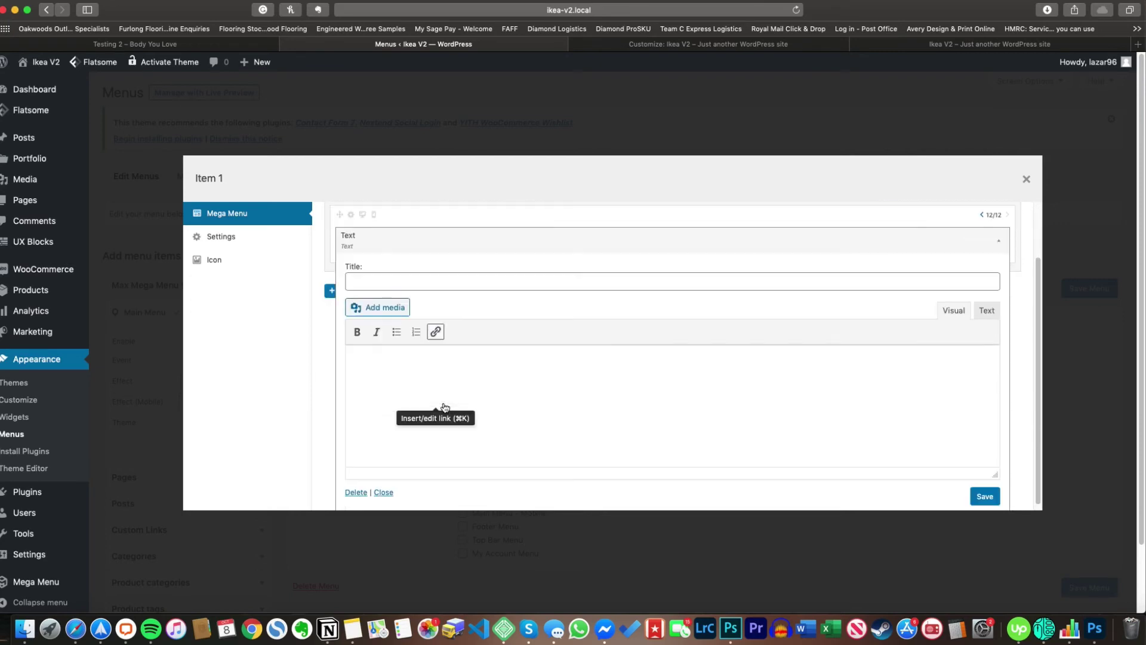
pyautogui.press('super+v')
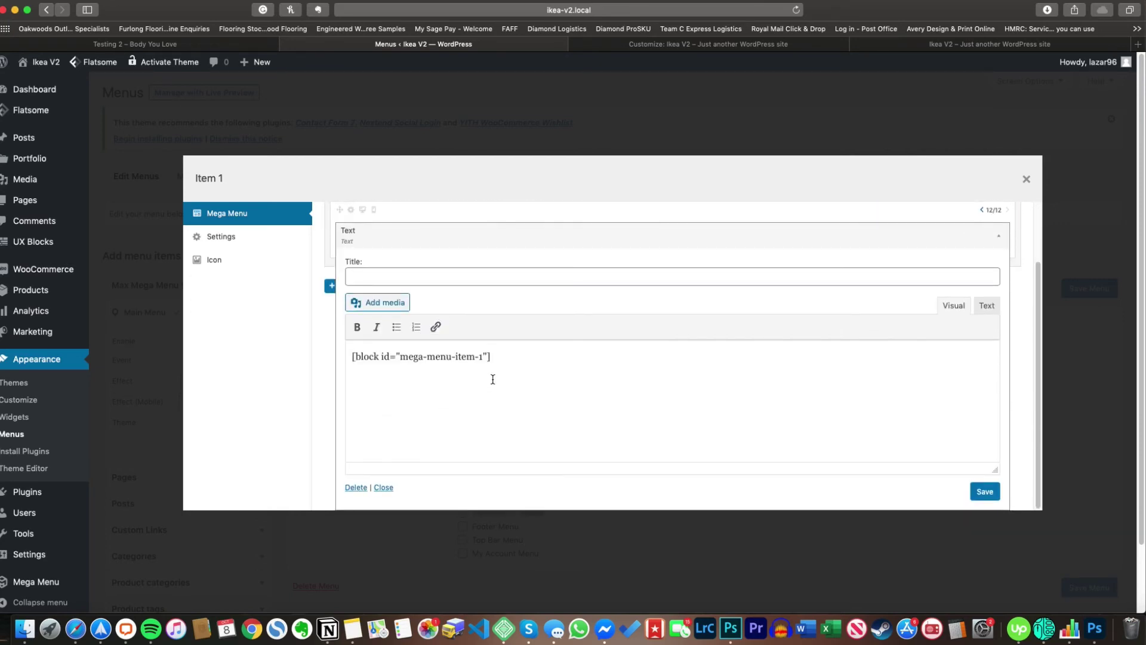
pyautogui.click(983, 489)
pyautogui.click(1025, 181)
pyautogui.click(1089, 288)
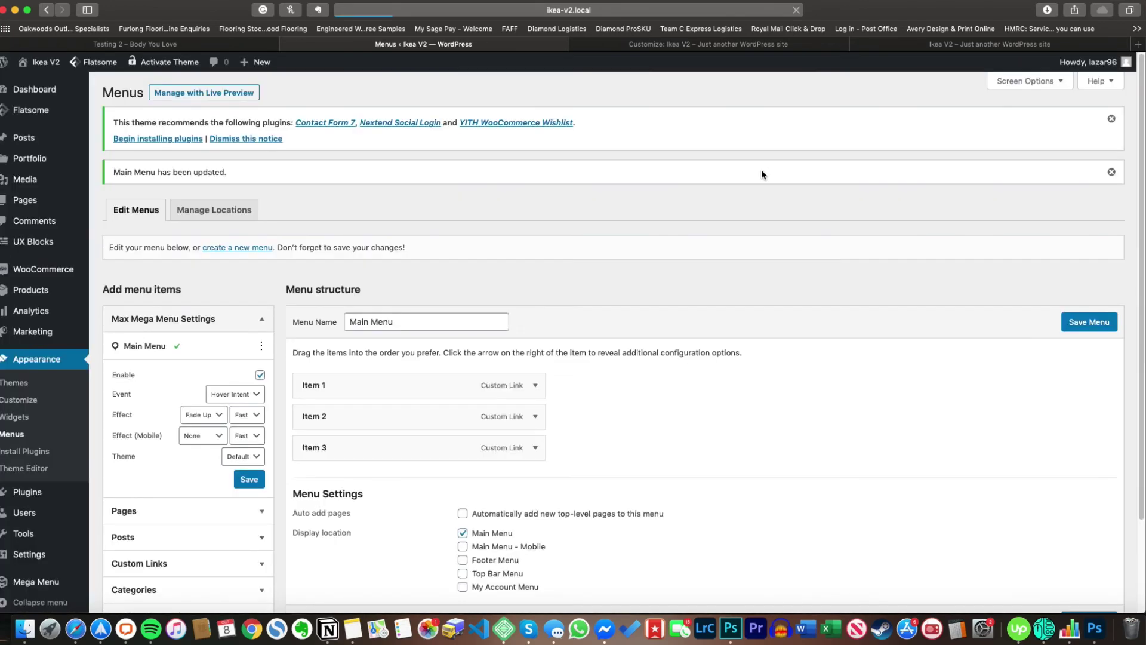
# Reload the store page to check the Item 1 mega menu, and temporarily narrow the browser window to preview the mobile layout
pyautogui.click(952, 47)
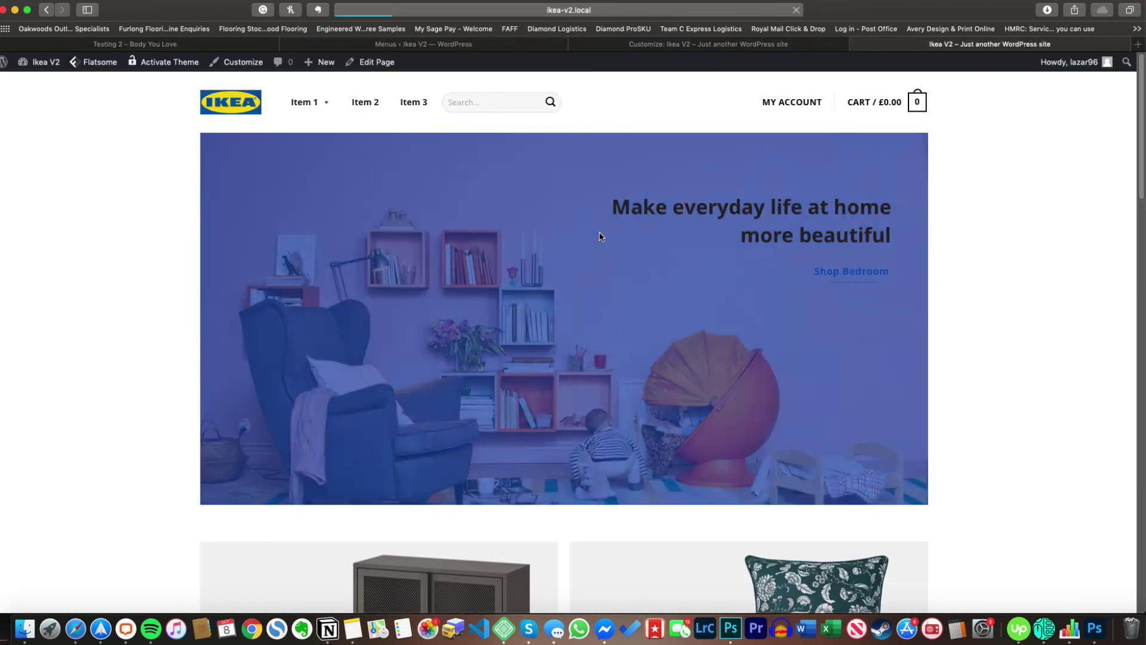
pyautogui.moveTo(328, 106)
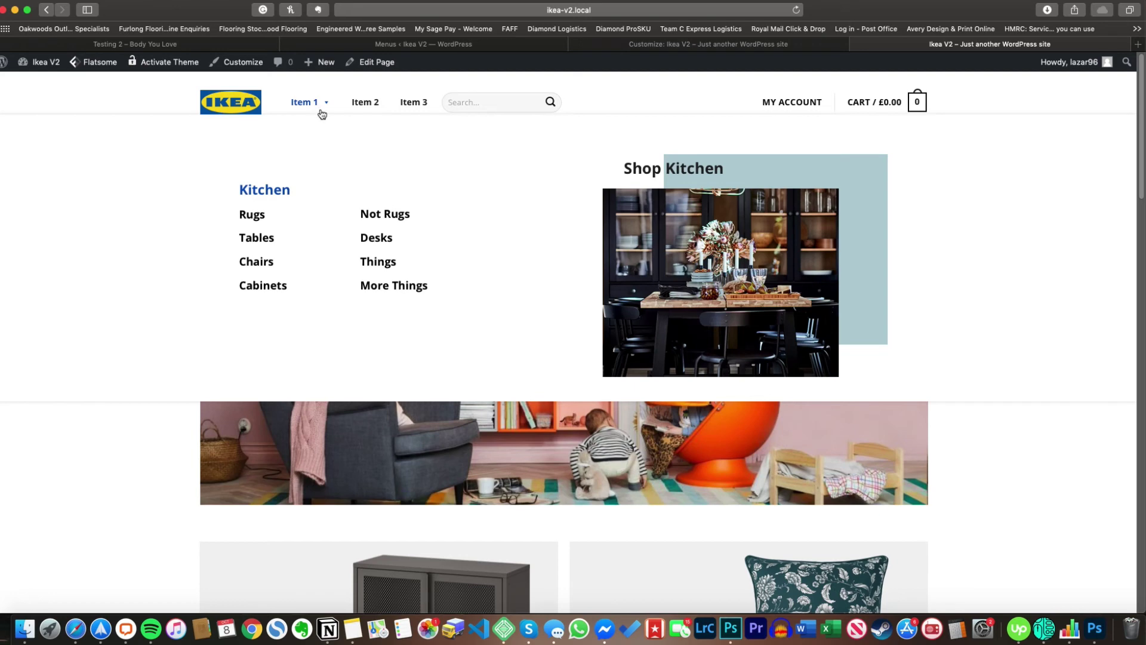
pyautogui.moveTo(403, 237)
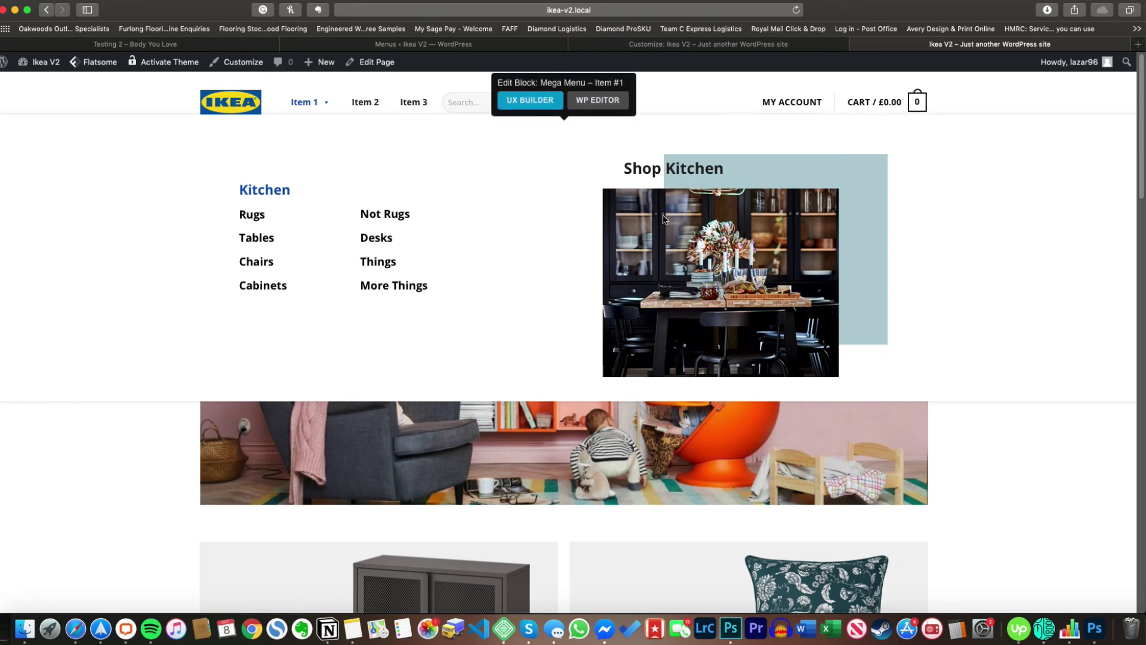
pyautogui.moveTo(1, 295); pyautogui.dragTo(697, 295)
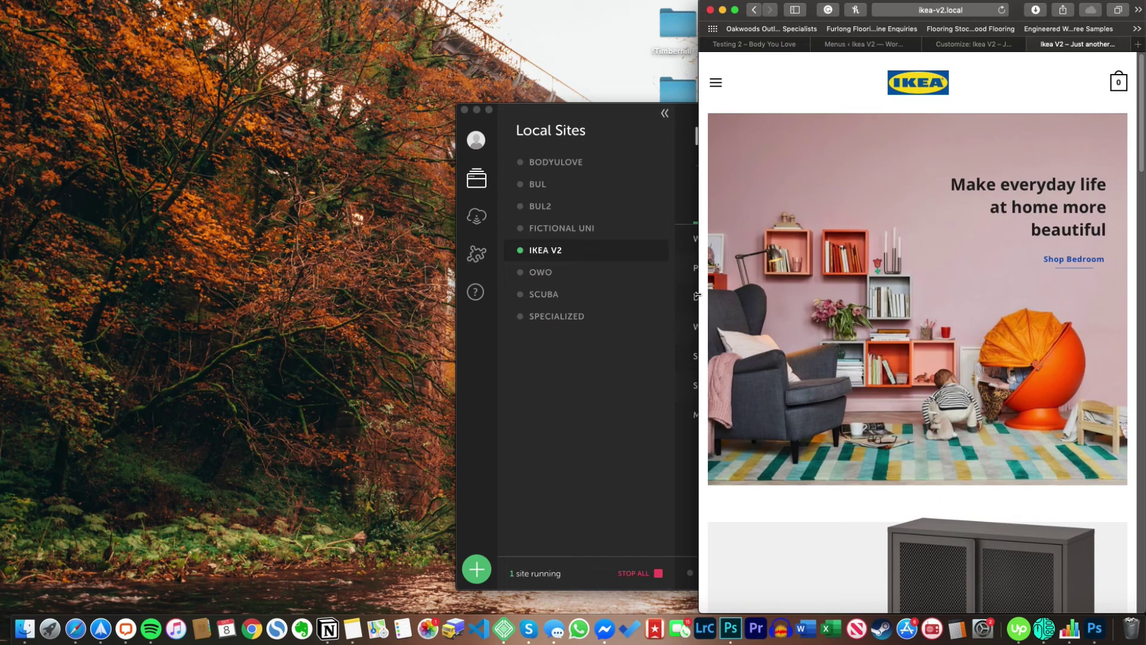
pyautogui.doubleClick(698, 295)
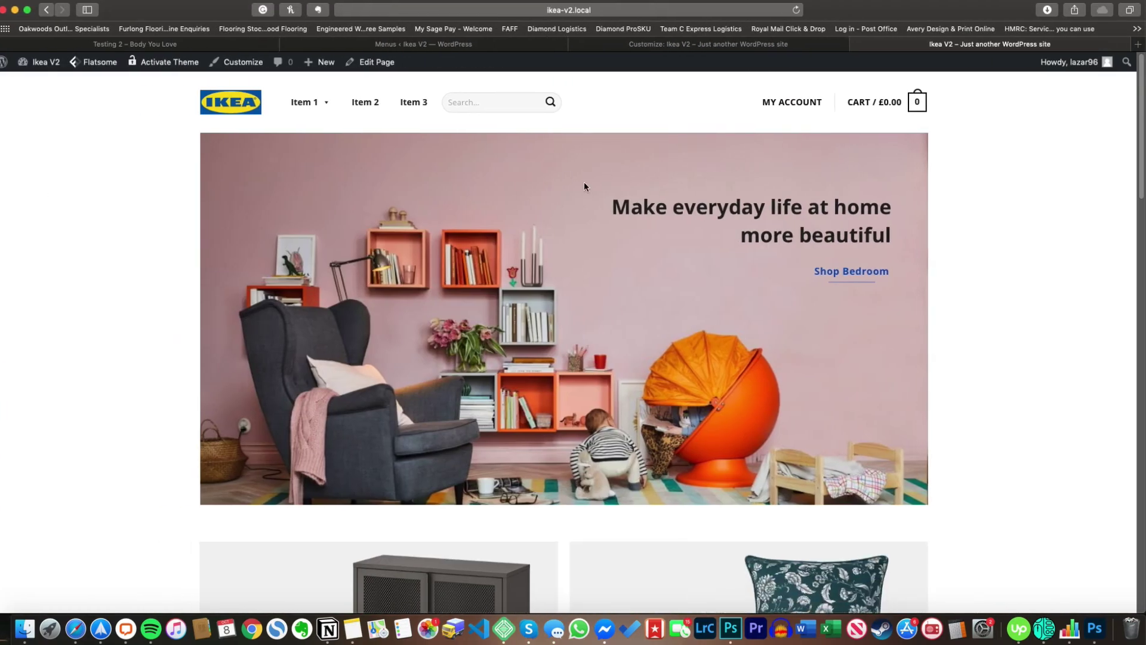
# Review the .menu-mega-item rules in Additional CSS once more and close the Customizer tab
pyautogui.click(687, 45)
pyautogui.click(145, 230)
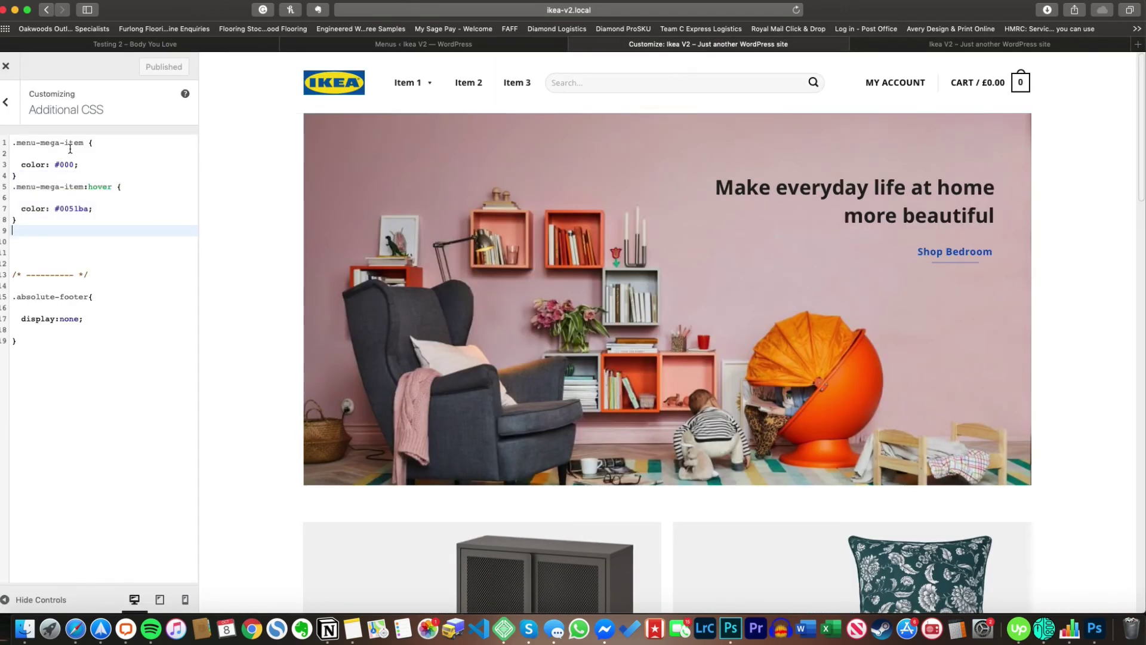
pyautogui.click(576, 44)
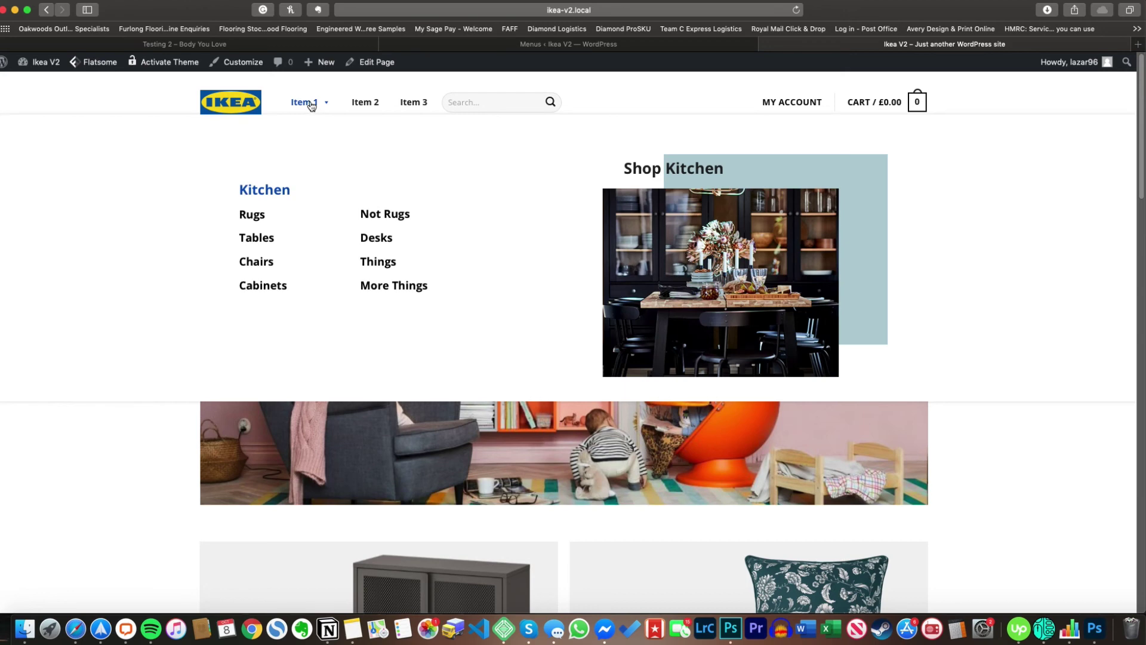
# Open the Oakwoods Outlet site in a new tab and examine its Floor By Type mega menu, including Shades, Finishes and Laminate
pyautogui.press('super+t')
pyautogui.click(332, 164)
pyautogui.click(673, 45)
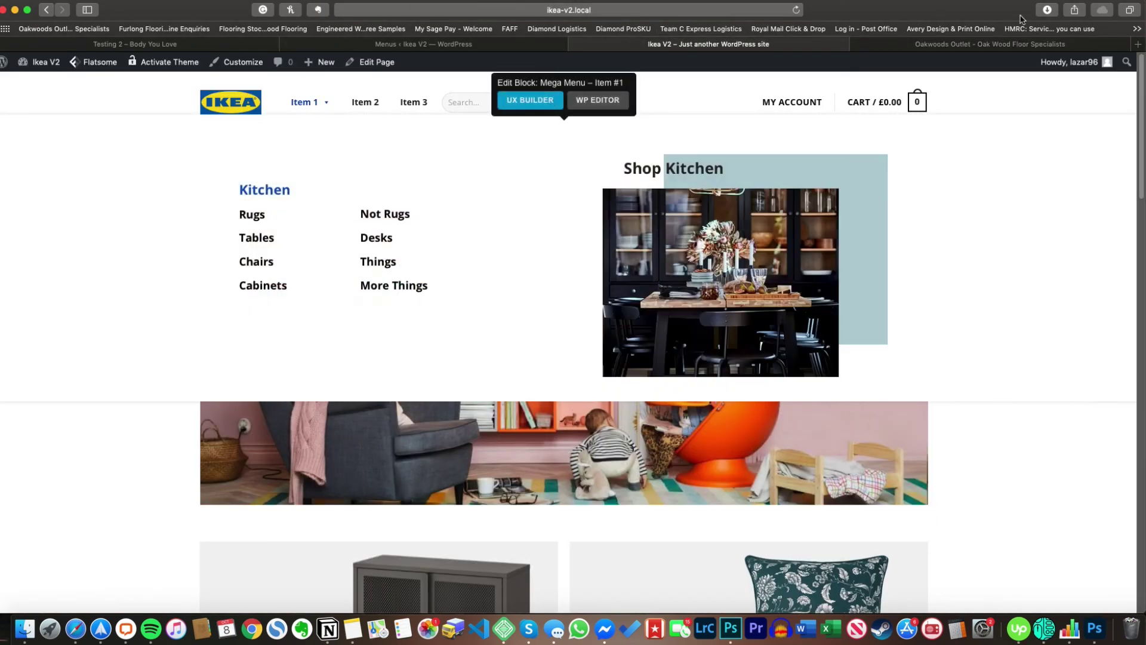
pyautogui.click(990, 45)
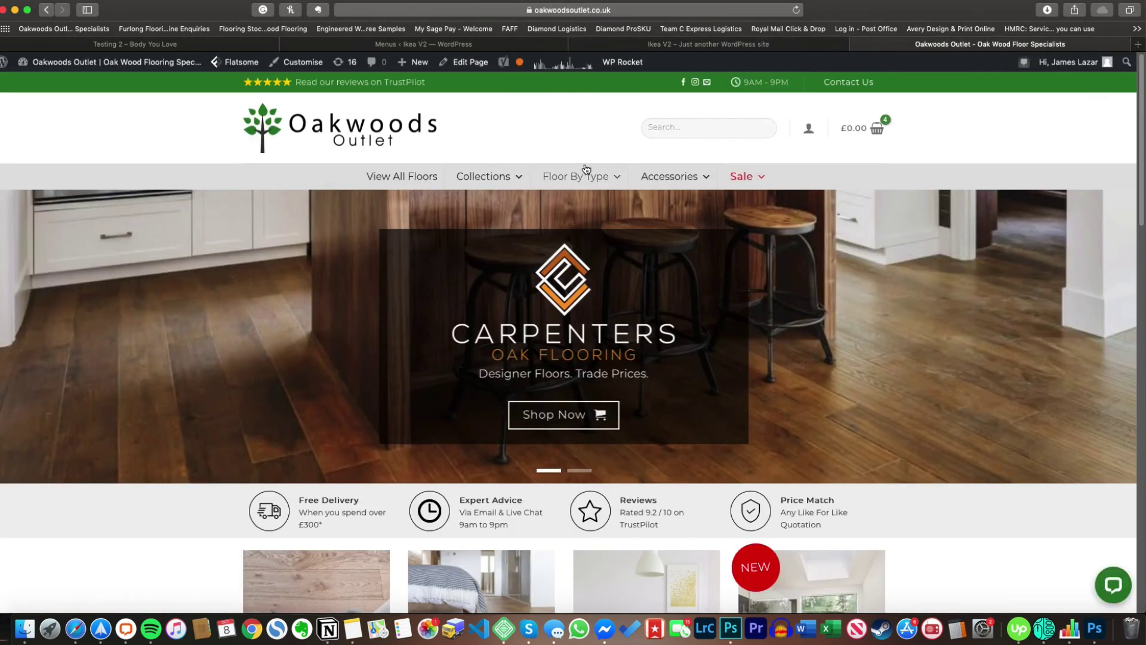
pyautogui.moveTo(586, 173)
pyautogui.moveTo(421, 228)
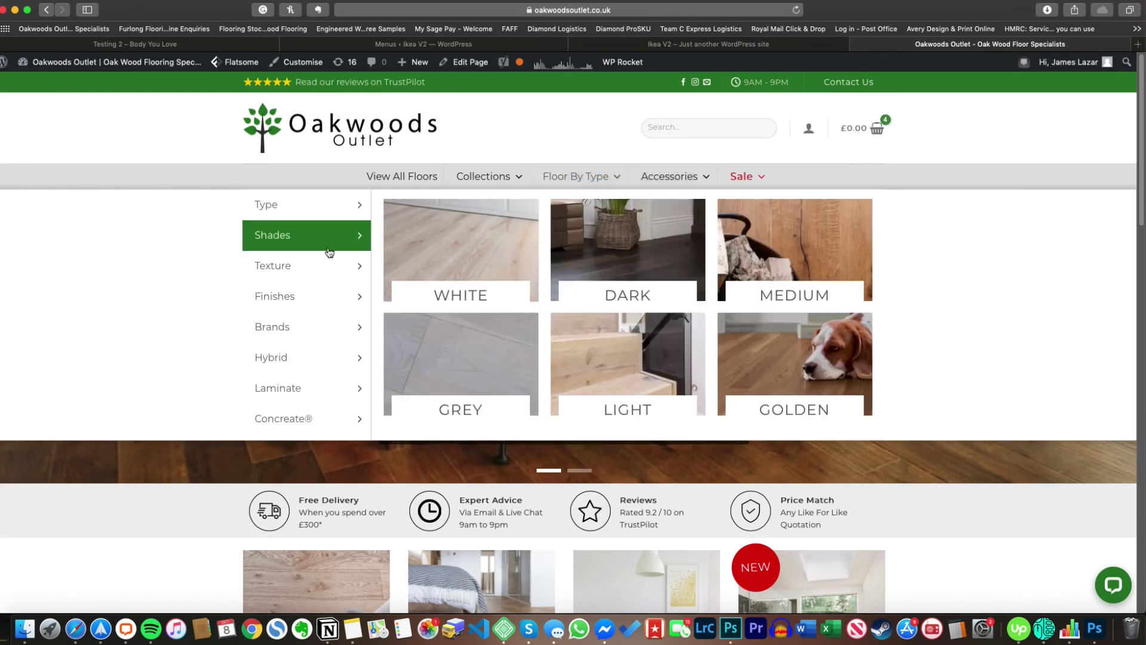
pyautogui.moveTo(330, 296)
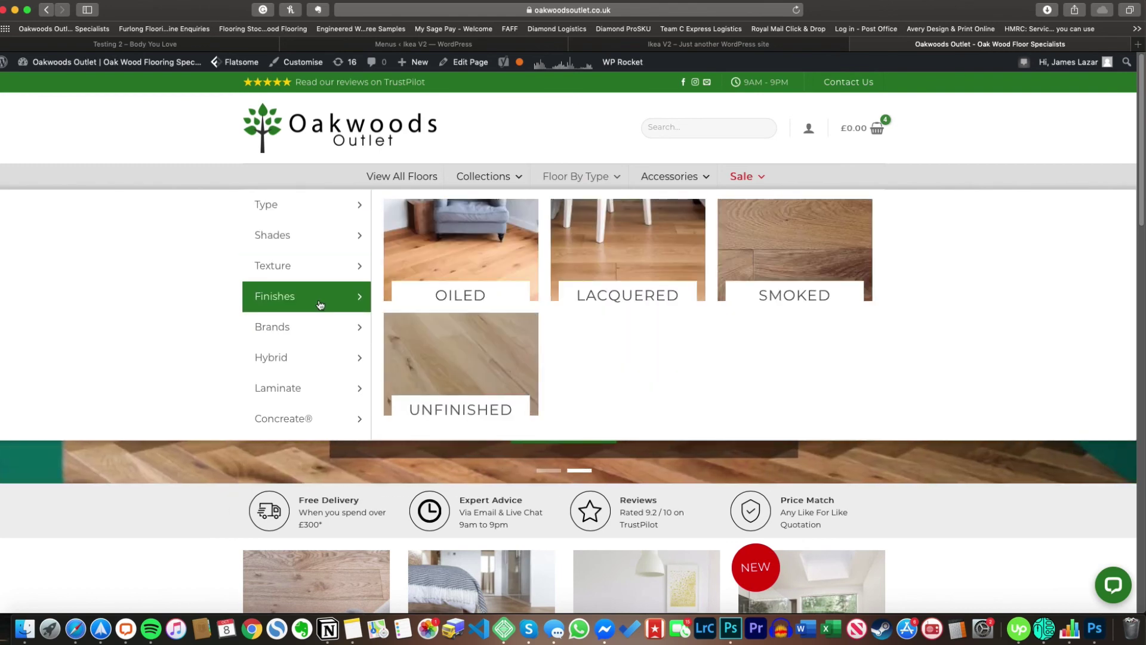
pyautogui.moveTo(329, 383)
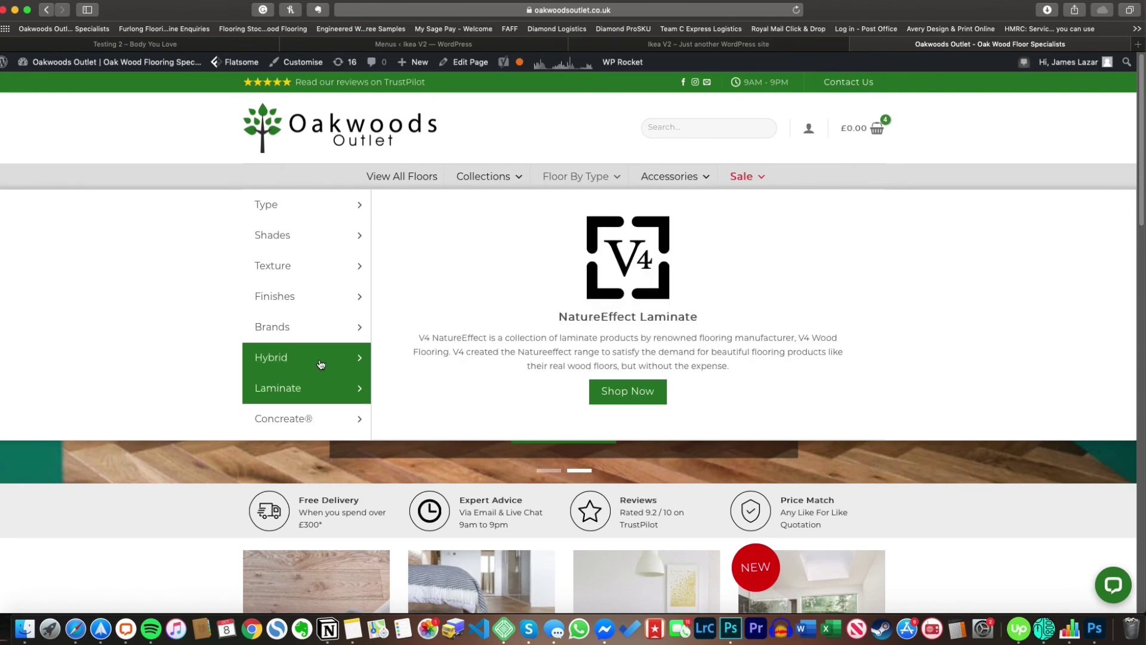
pyautogui.moveTo(299, 213)
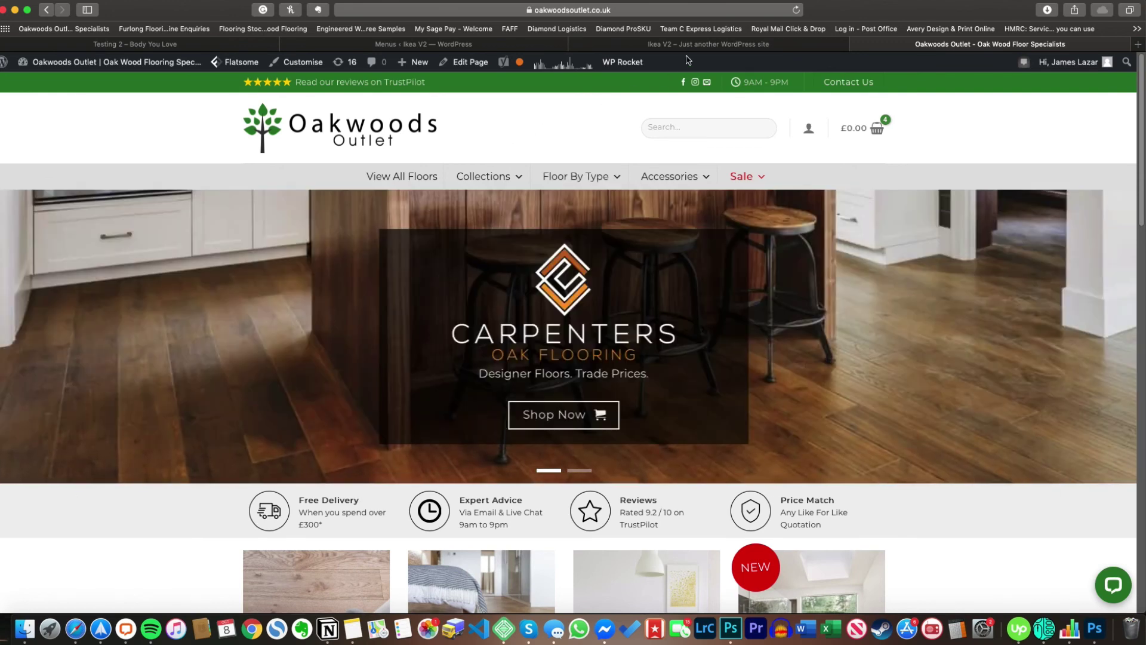
# Switch back to the IKEA store page and examine the Item 1 mega menu with its Kitchen links and image
pyautogui.click(693, 45)
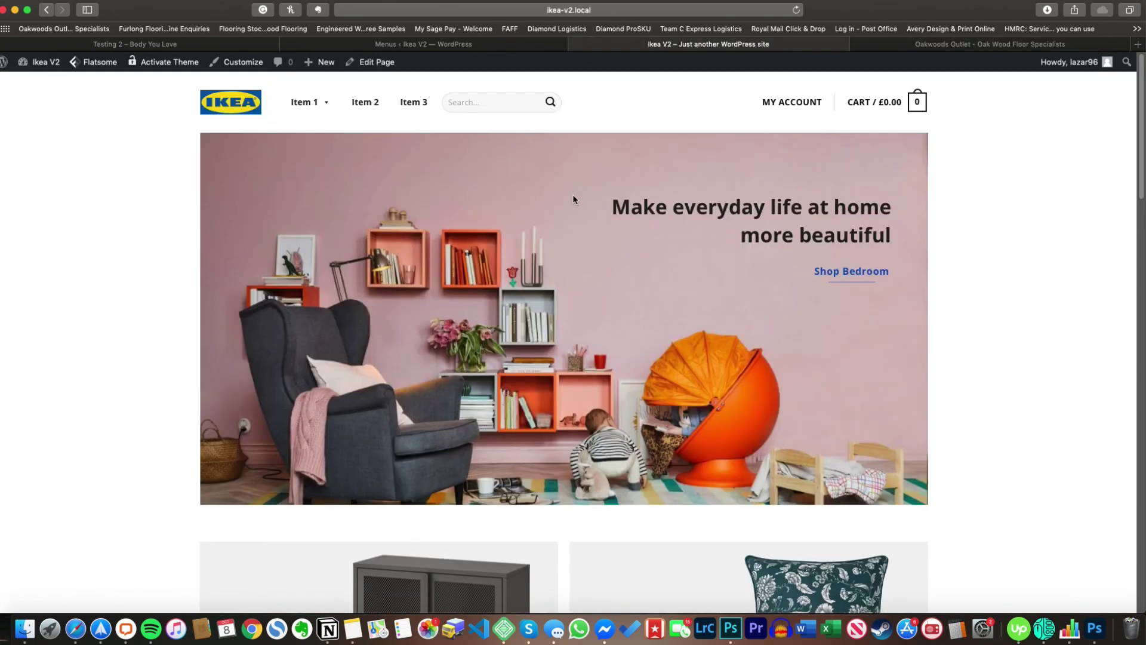
pyautogui.moveTo(319, 104)
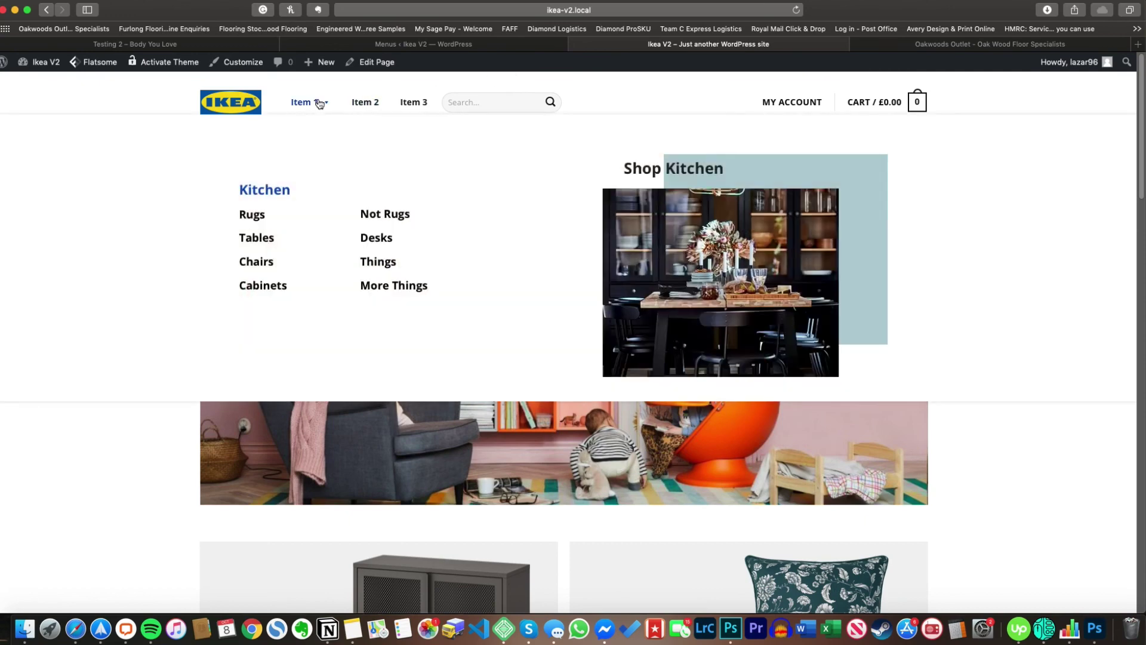
pyautogui.moveTo(341, 235)
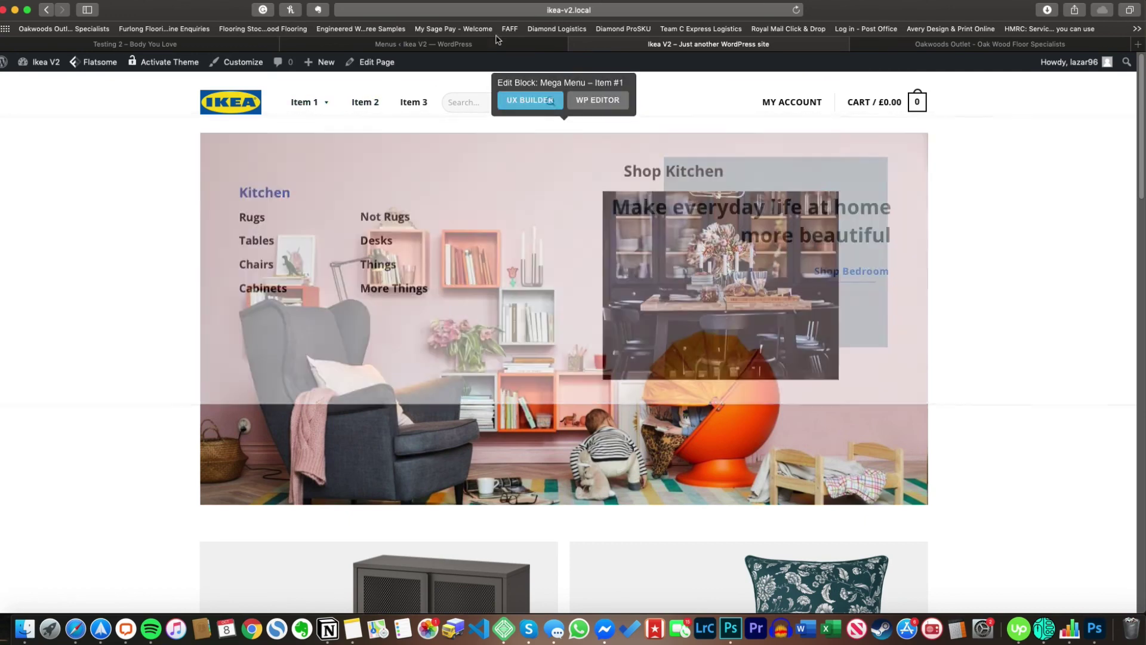
# Review Item 1's Mega Menu grid layout and Text widget in the WordPress menu editor, and close its settings
pyautogui.click(423, 44)
pyautogui.click(368, 389)
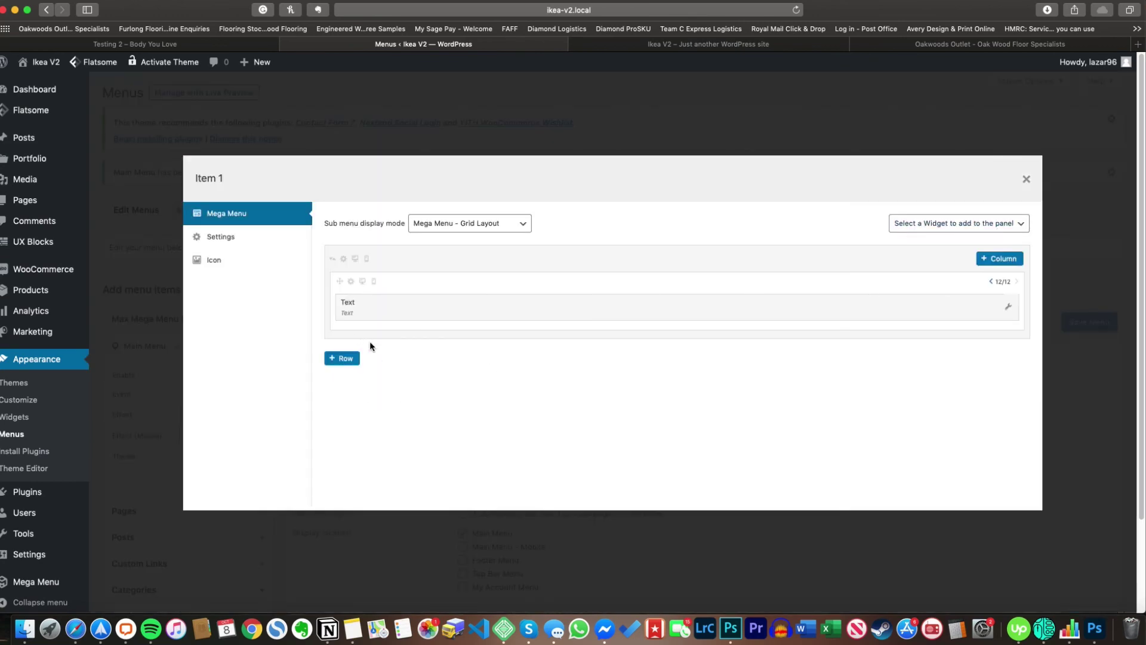
pyautogui.click(954, 143)
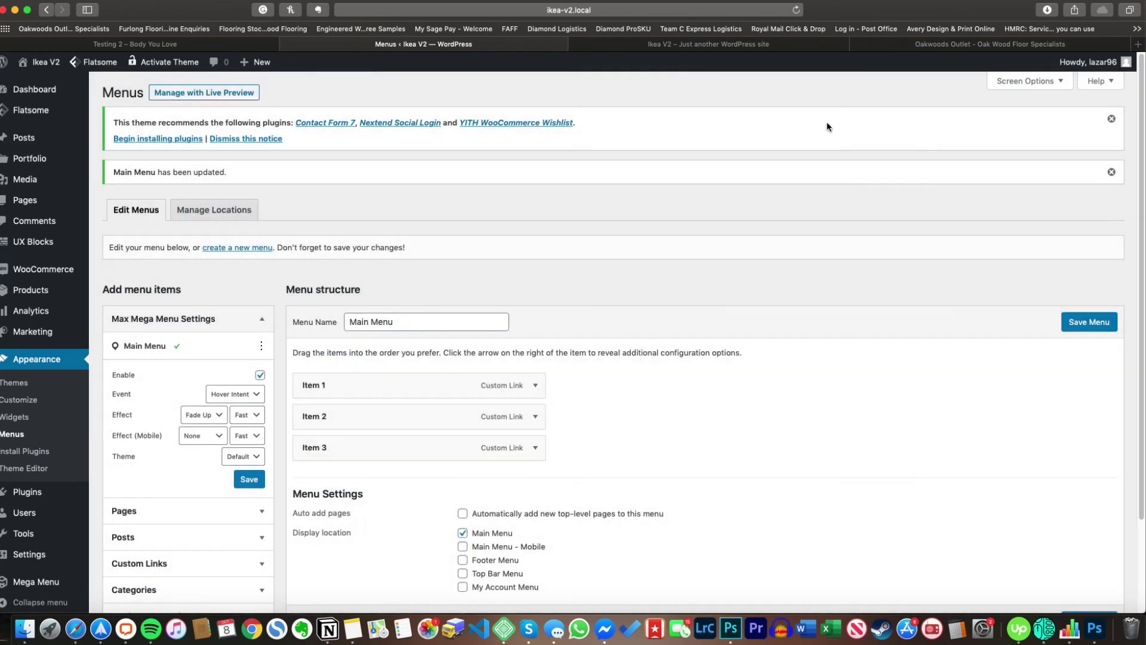
# Return to the store page, display the Item 1 mega menu once more, and look over the page below
pyautogui.click(774, 46)
pyautogui.moveTo(322, 113)
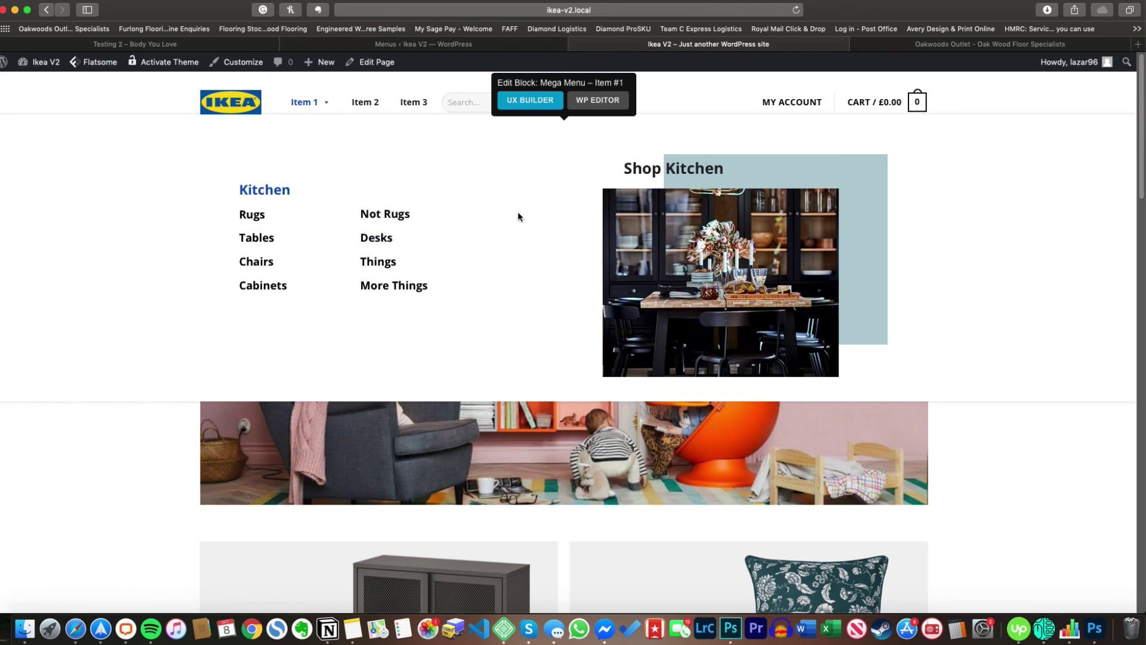
pyautogui.scroll(-12, 227, 375)
pyautogui.scroll(12, 227, 375)
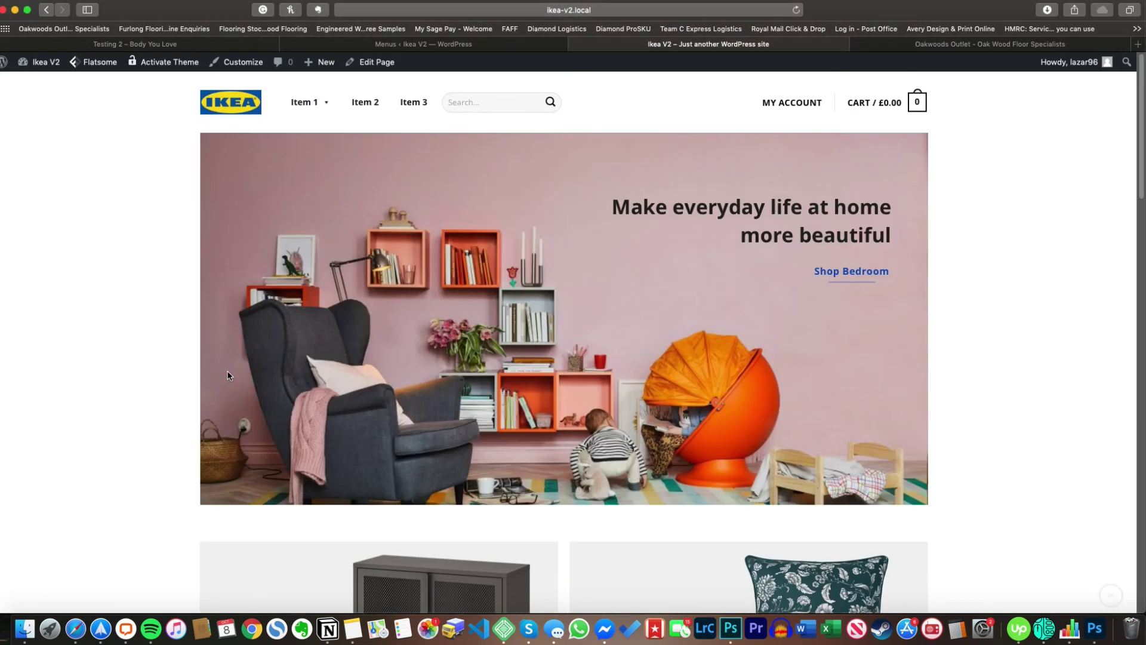